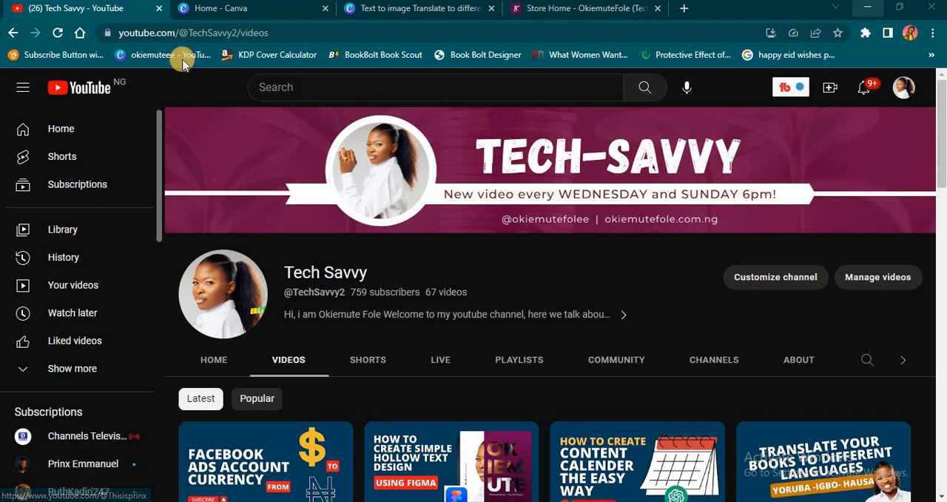
# Switch to the open Canva design and apply the "We are the experts!" page of the white, yellow and black advertising flyer template to page 1.
pyautogui.click(398, 9)
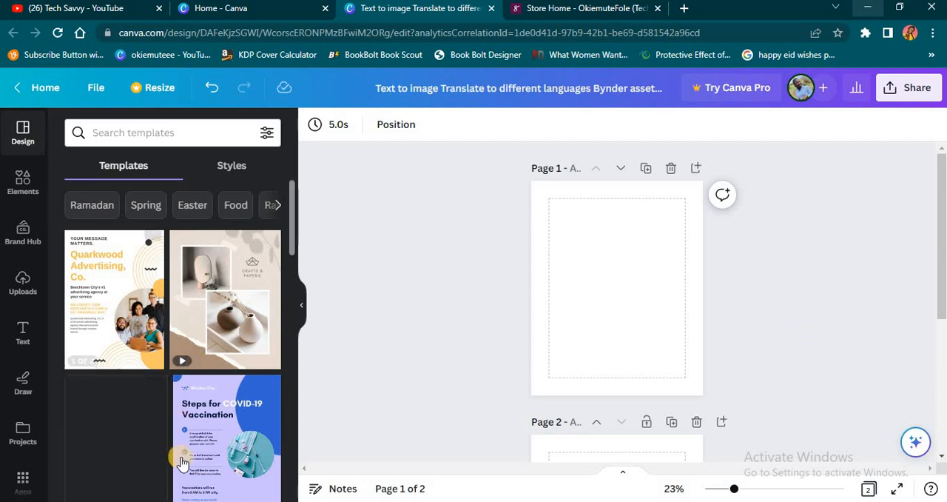
pyautogui.click(116, 317)
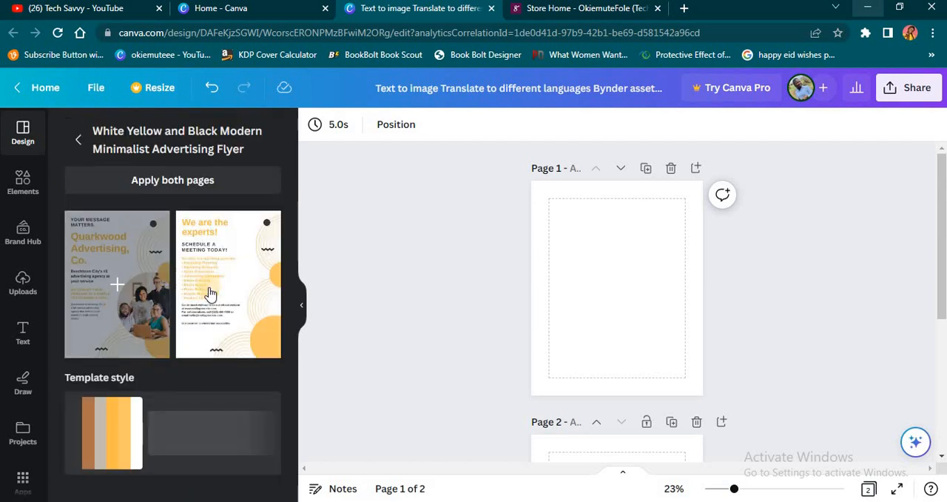
pyautogui.click(220, 284)
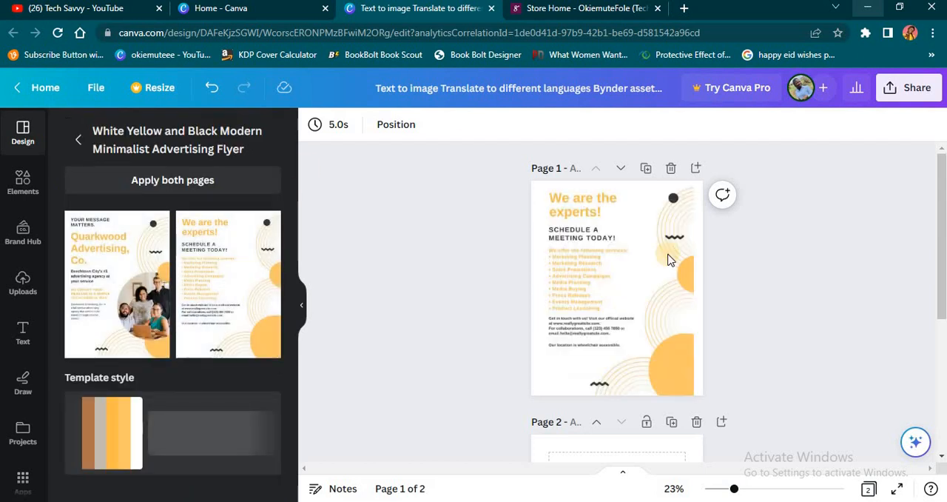
pyautogui.click(774, 305)
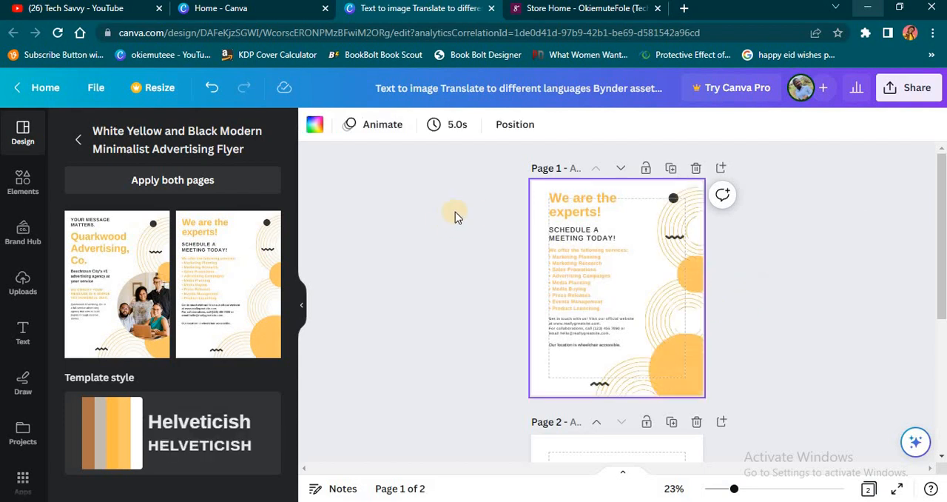
pyautogui.click(570, 211)
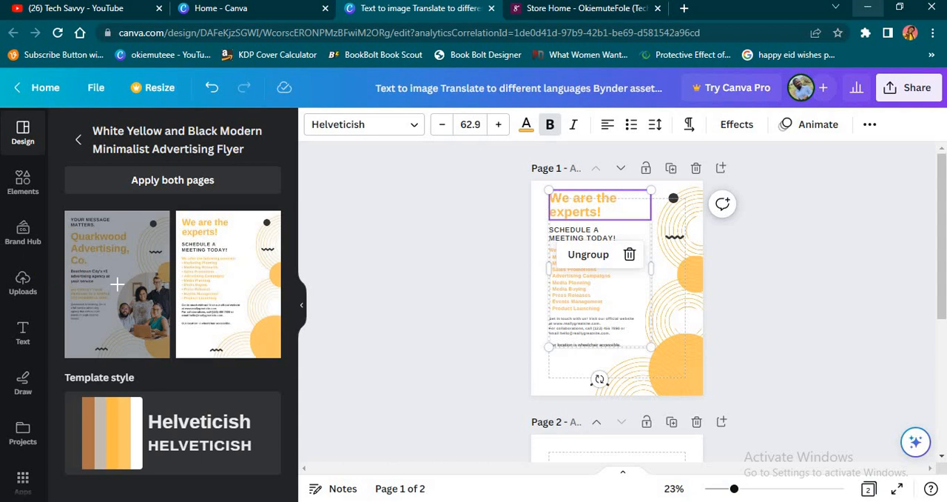
# Search the Canva apps for "translate".
pyautogui.scroll(-3, 17, 239)
pyautogui.scroll(3, 17, 229)
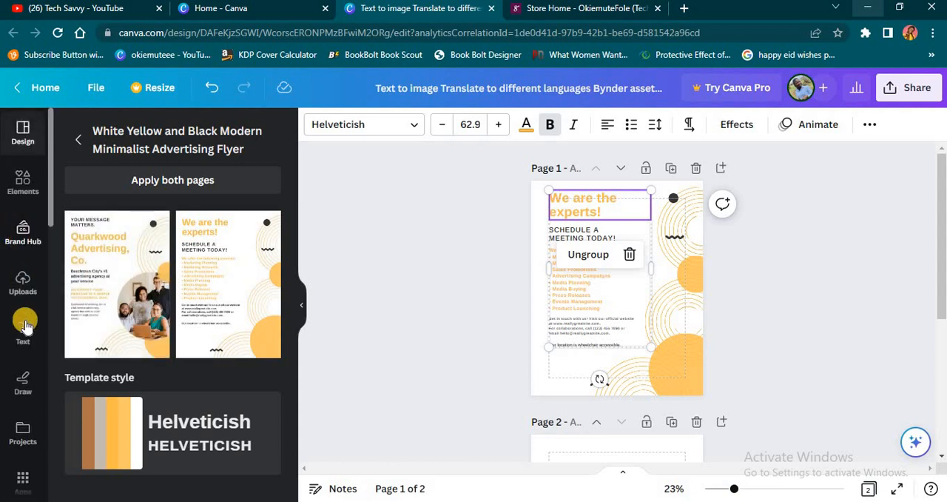
pyautogui.scroll(-3, 22, 325)
pyautogui.scroll(-8, 30, 436)
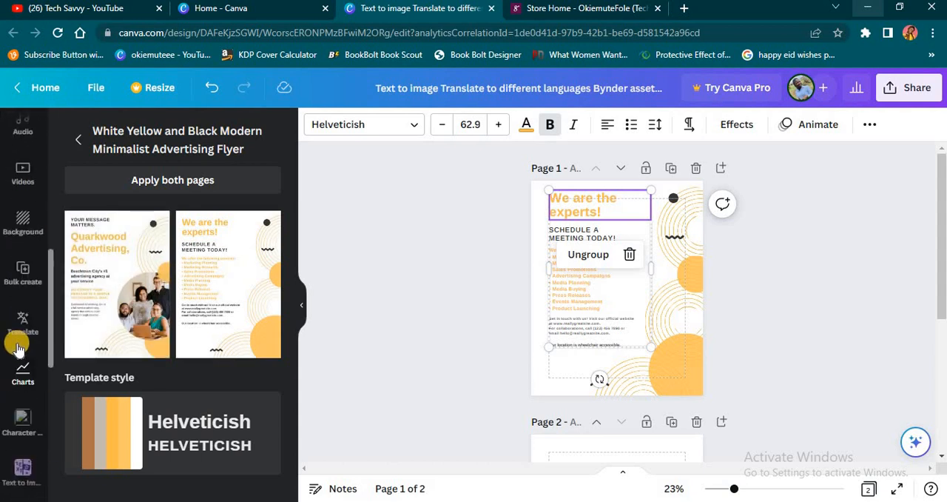
pyautogui.scroll(10, 23, 374)
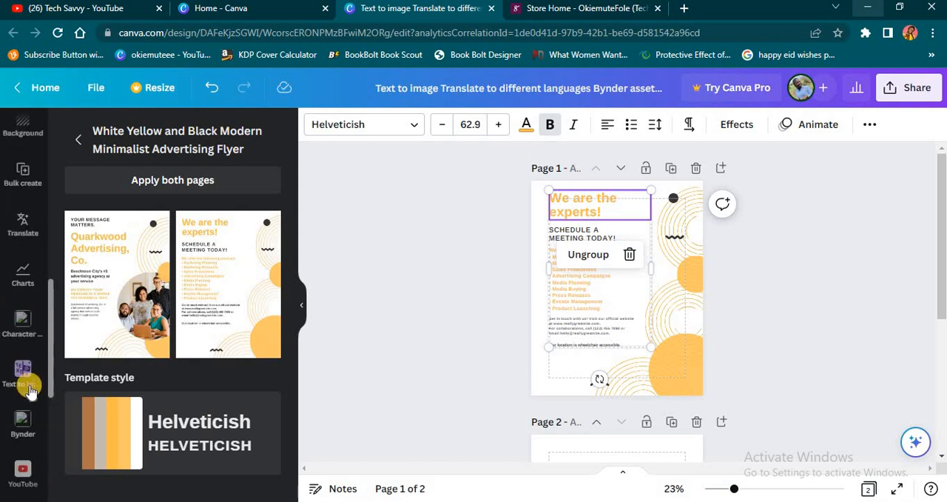
pyautogui.scroll(4, 11, 303)
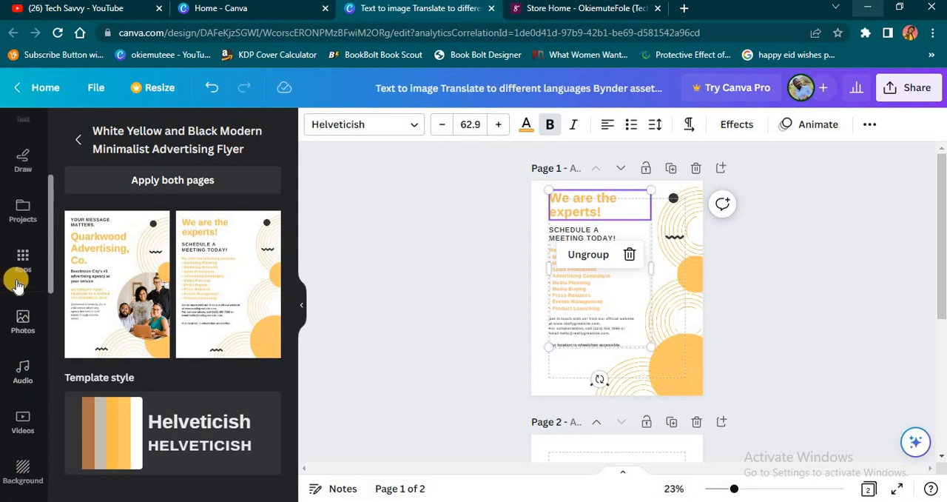
pyautogui.click(22, 259)
pyautogui.scroll(-4, 24, 281)
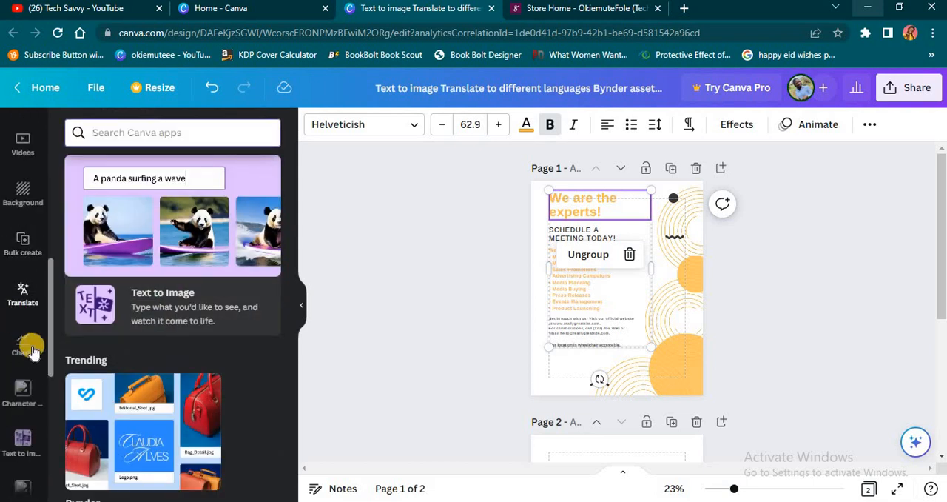
pyautogui.click(134, 129)
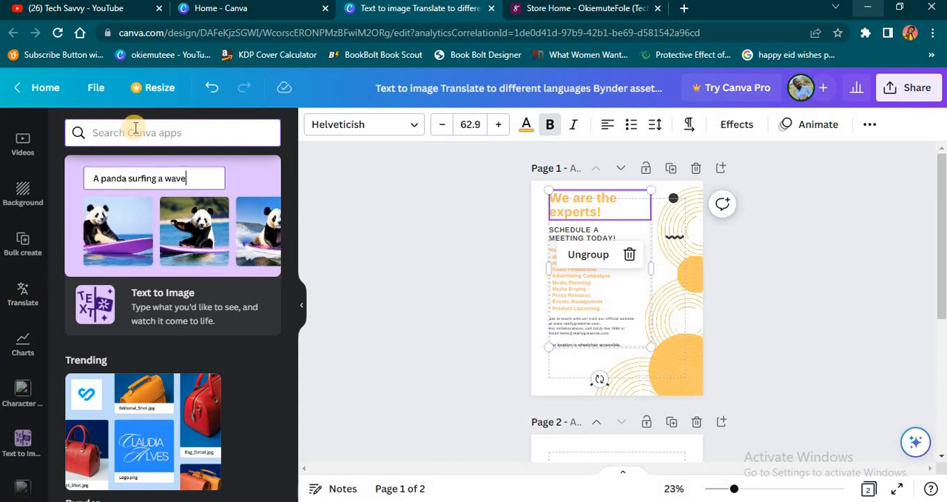
pyautogui.write('translate')
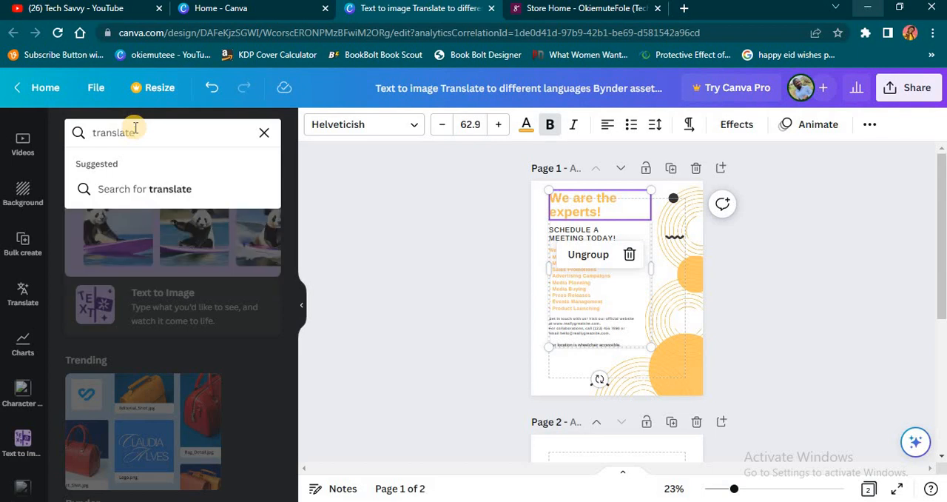
pyautogui.press('Return')
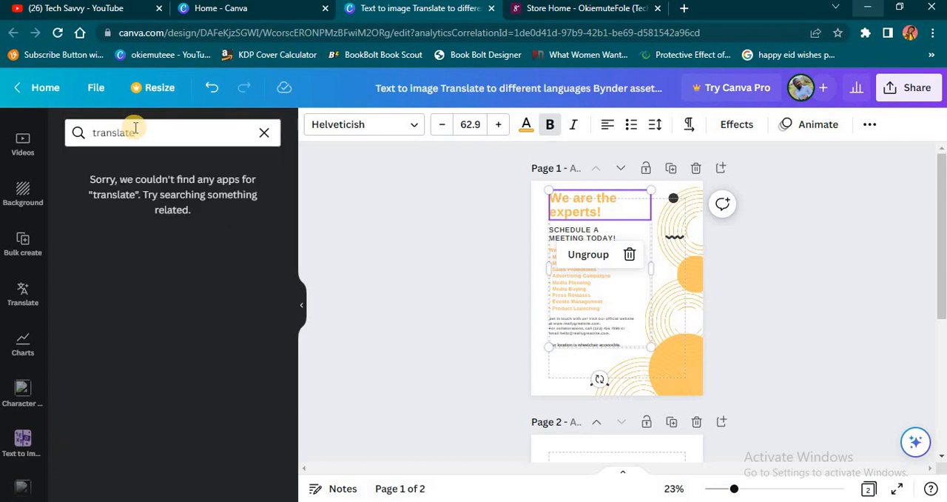
# Open the Translate app and set Yoruba as the language to translate to.
pyautogui.click(20, 291)
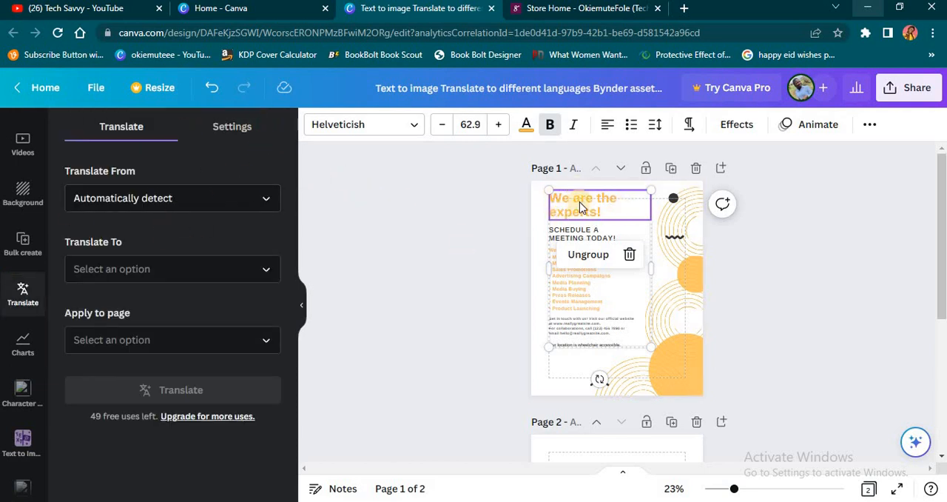
pyautogui.click(225, 275)
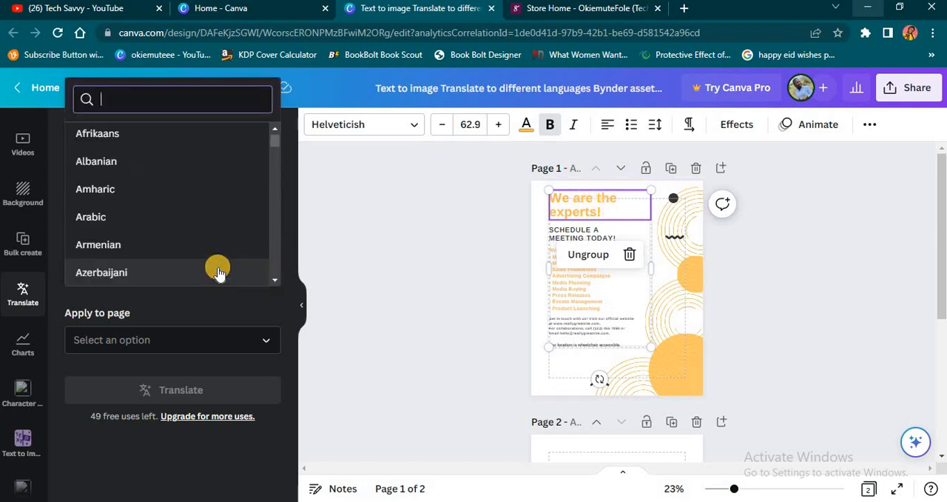
pyautogui.scroll(-6, 169, 222)
pyautogui.scroll(-4, 171, 225)
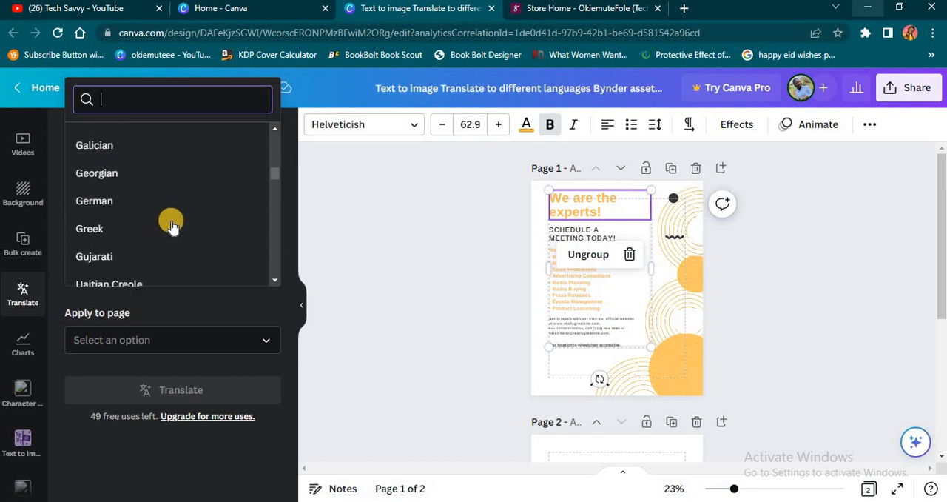
pyautogui.scroll(-2, 169, 222)
pyautogui.scroll(1, 144, 201)
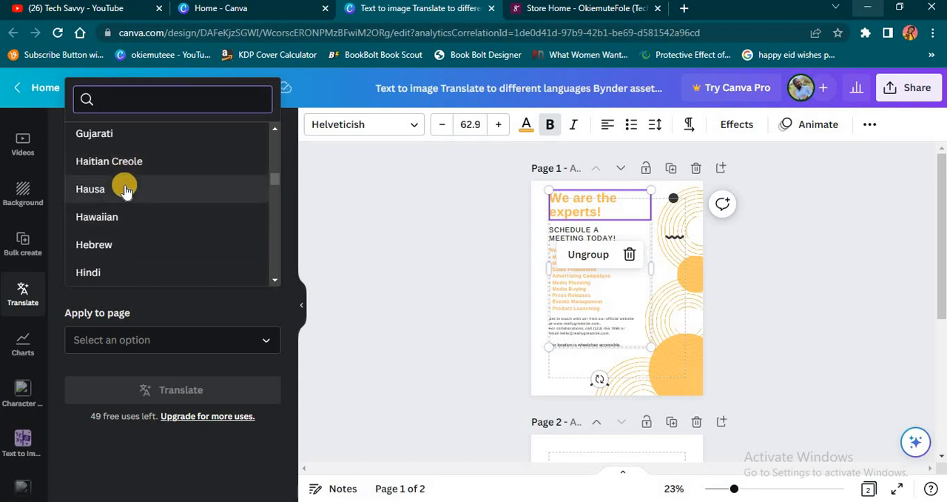
pyautogui.scroll(-3, 148, 218)
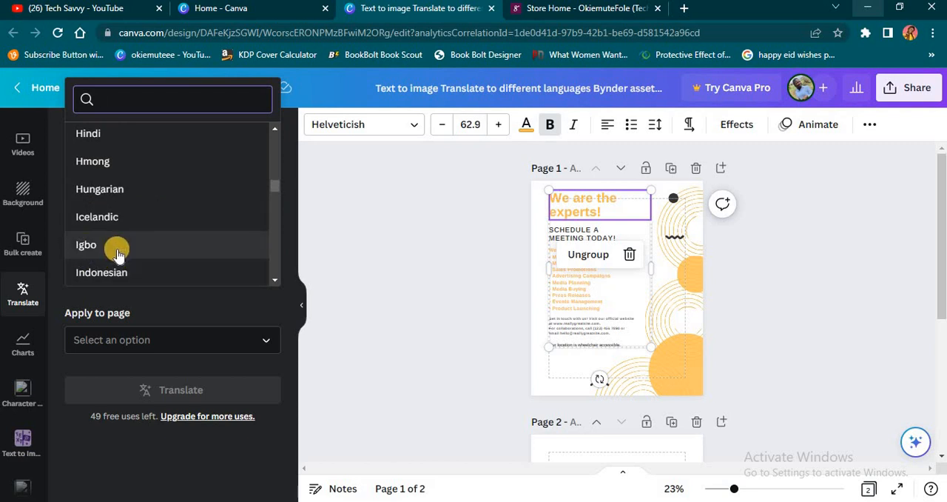
pyautogui.scroll(-4, 118, 252)
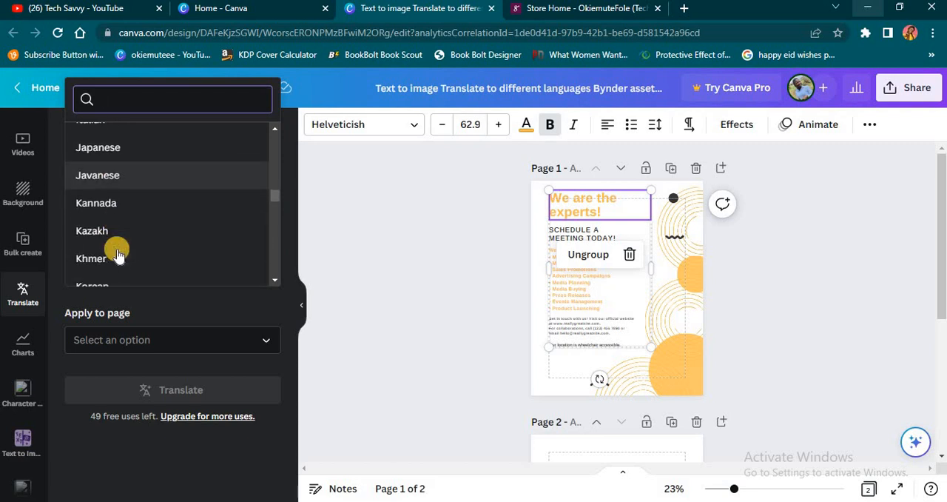
pyautogui.scroll(-5, 120, 253)
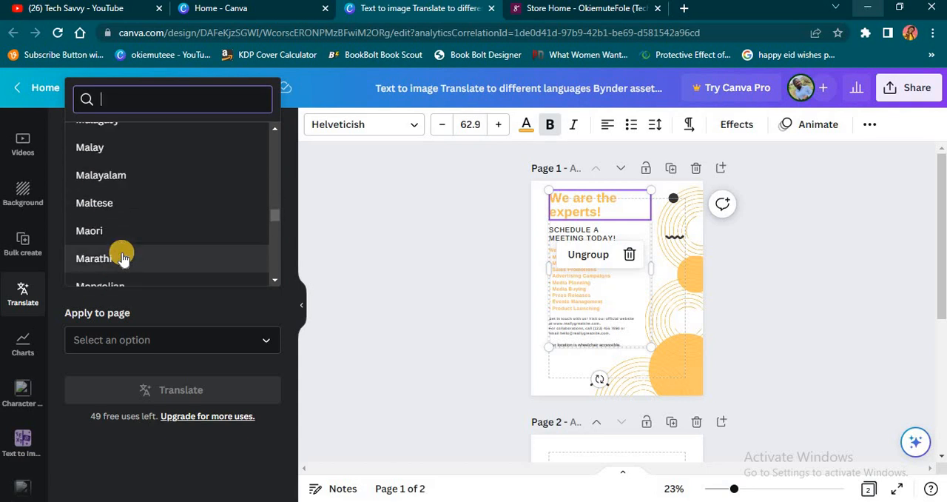
pyautogui.scroll(-3, 122, 256)
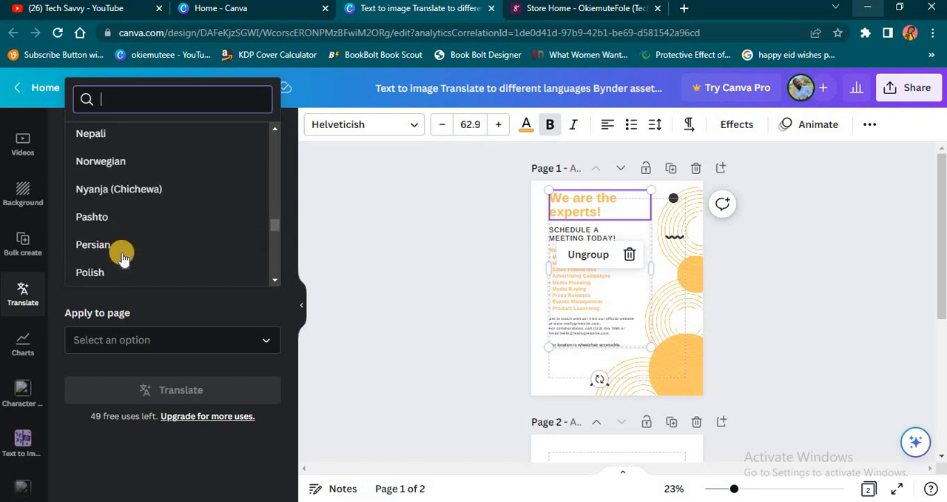
pyautogui.scroll(-2, 122, 257)
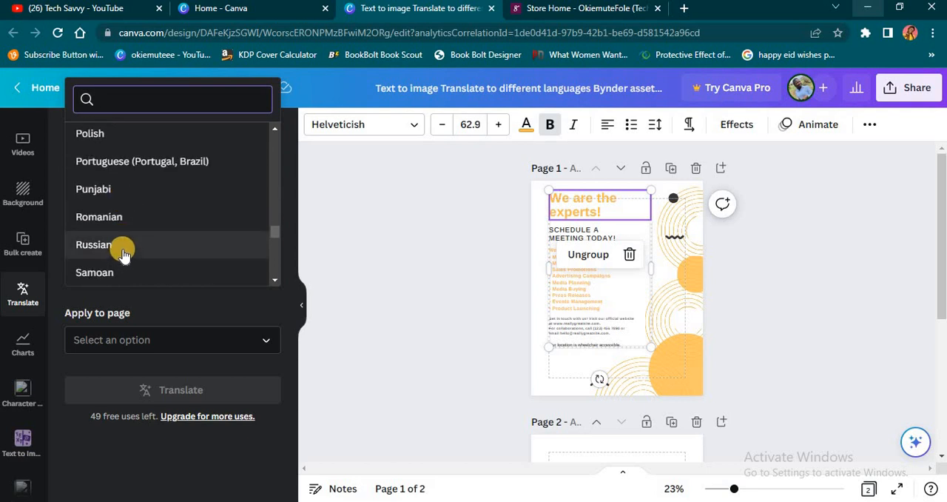
pyautogui.scroll(-3, 123, 254)
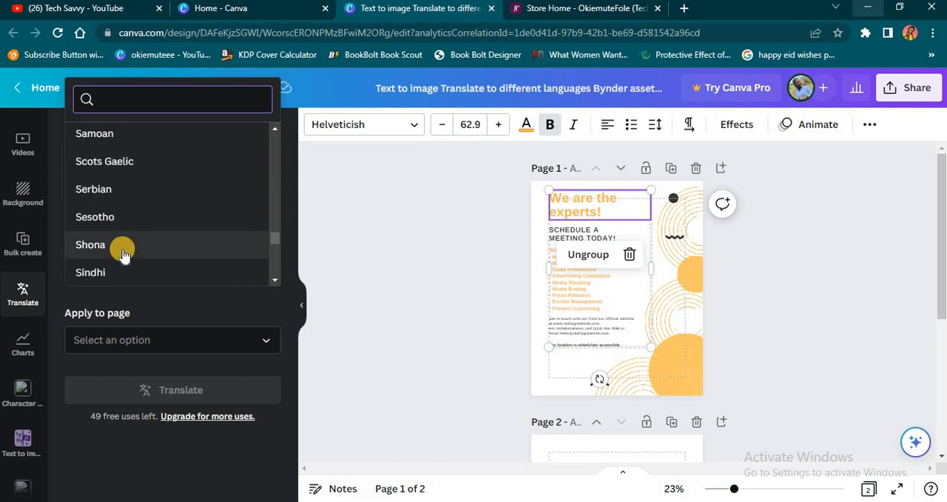
pyautogui.scroll(-3, 123, 254)
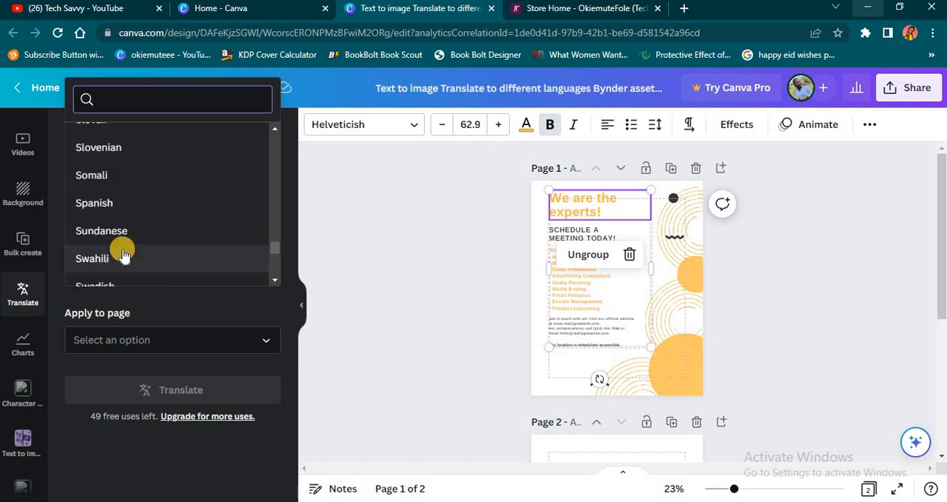
pyautogui.scroll(-2, 123, 254)
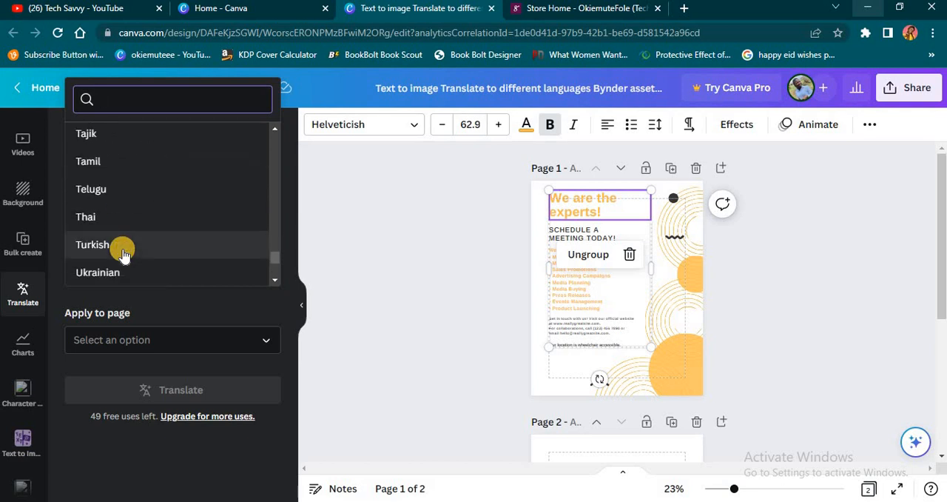
pyautogui.scroll(-3, 123, 254)
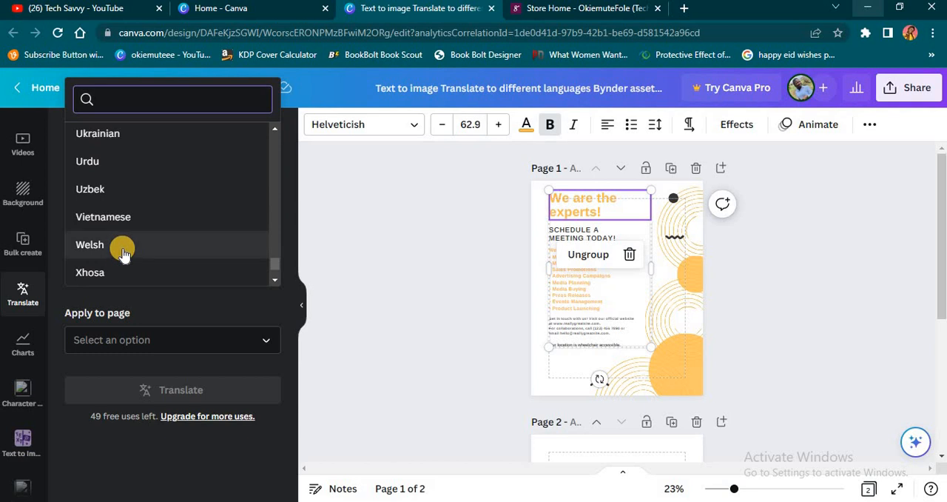
pyautogui.scroll(-2, 123, 254)
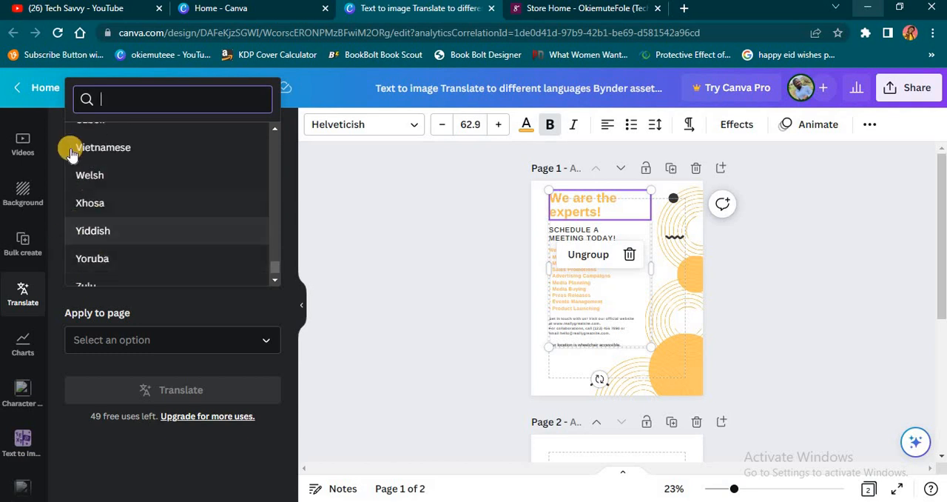
pyautogui.click(110, 257)
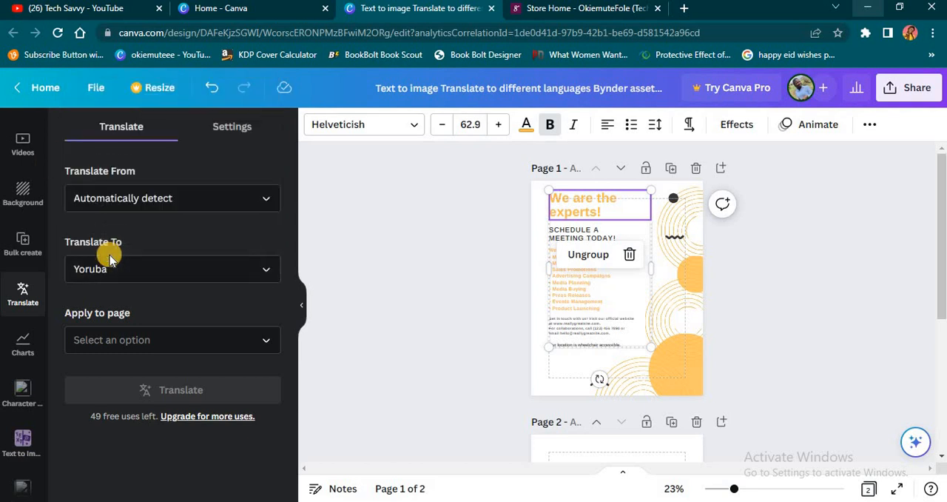
# Apply the translation to Page 1 and translate it.
pyautogui.click(124, 342)
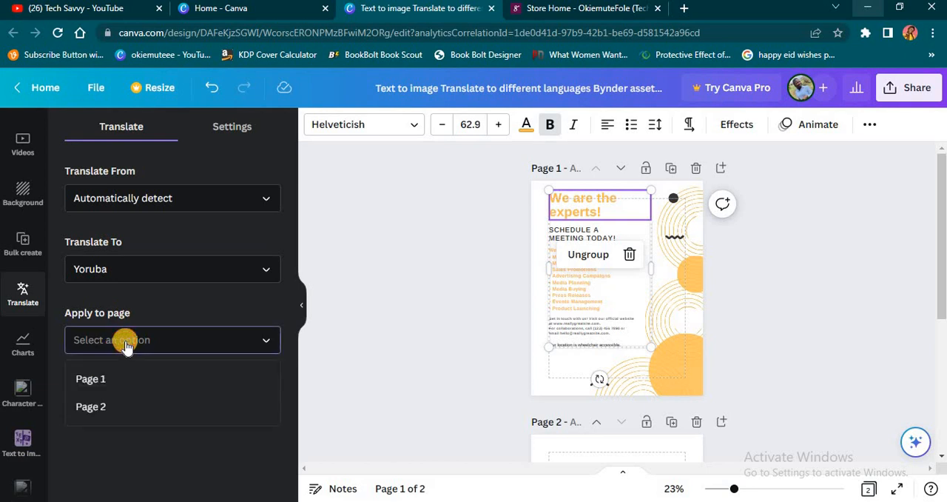
pyautogui.click(111, 377)
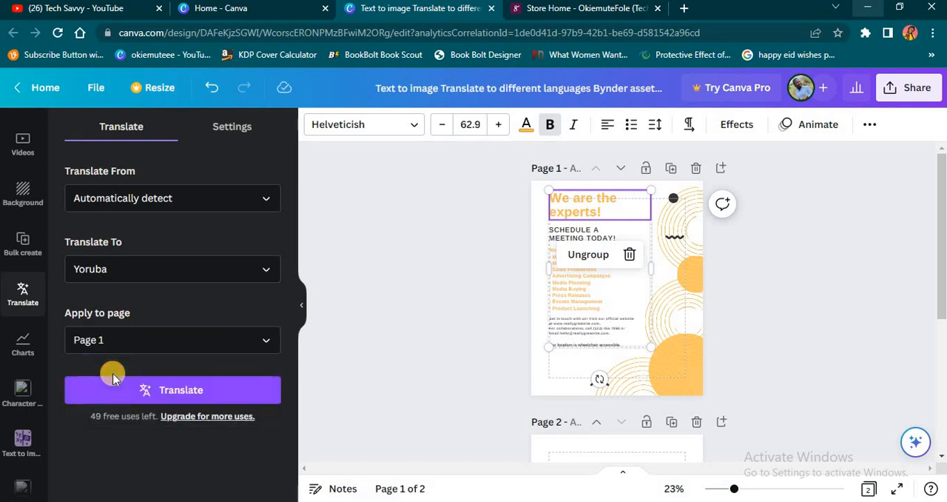
pyautogui.click(190, 378)
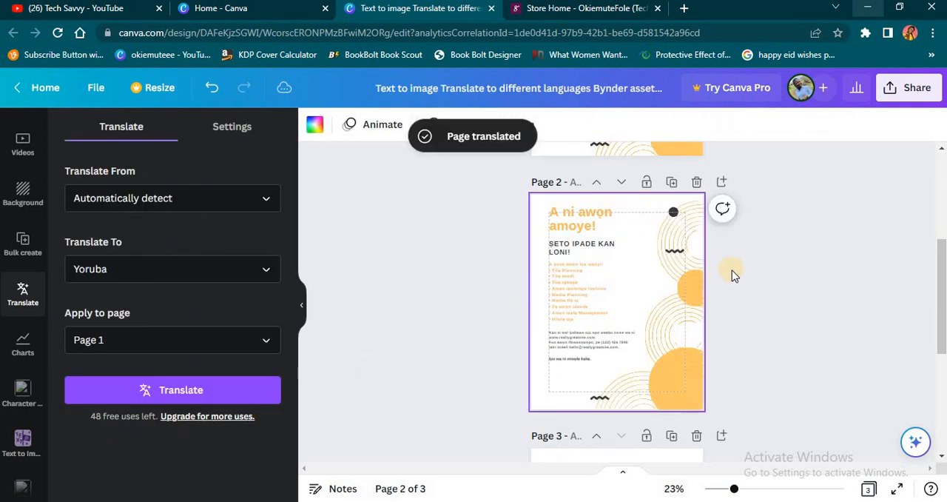
# Examine the translated flyer text on page 2 up close, from the heading down to the contact details.
pyautogui.click(754, 282)
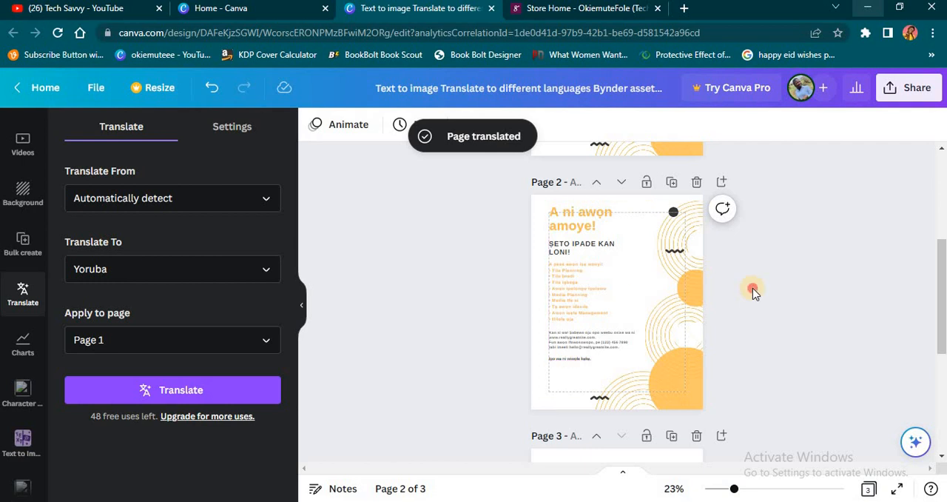
pyautogui.scroll(2, 614, 294)
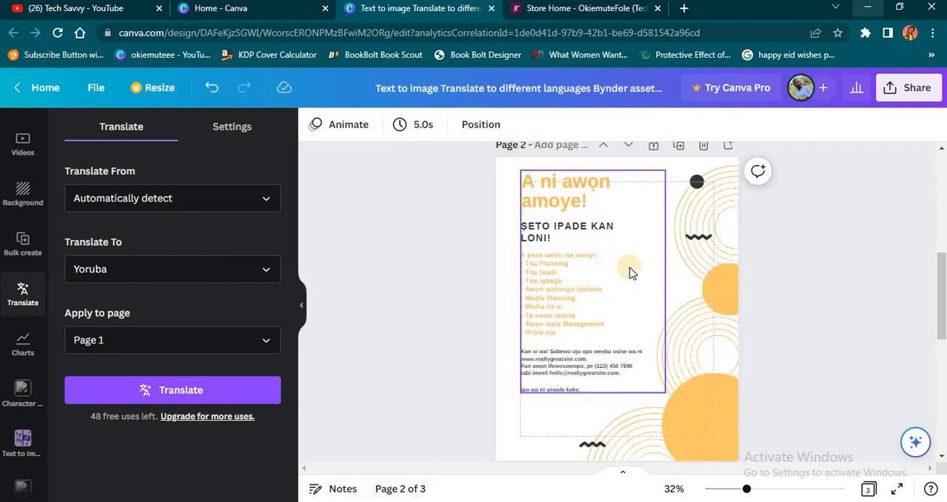
pyautogui.scroll(2, 630, 273)
pyautogui.scroll(3, 629, 272)
pyautogui.scroll(-3, 630, 269)
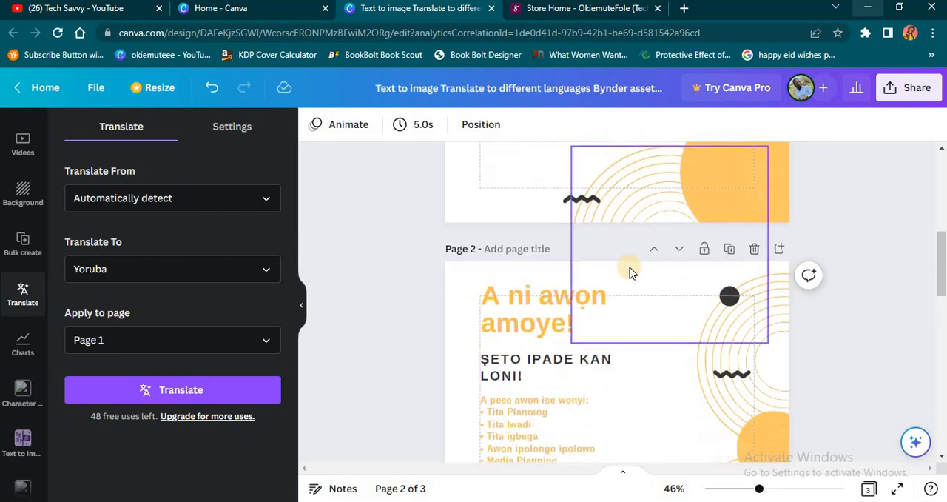
pyautogui.scroll(-3, 560, 379)
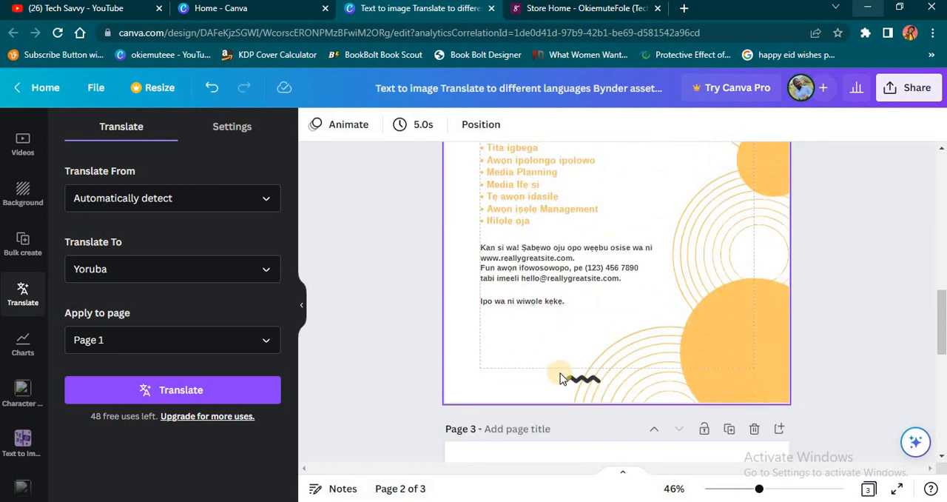
# Add a blank page directly after page 1, the English flyer.
pyautogui.scroll(3, 562, 370)
pyautogui.scroll(2, 568, 336)
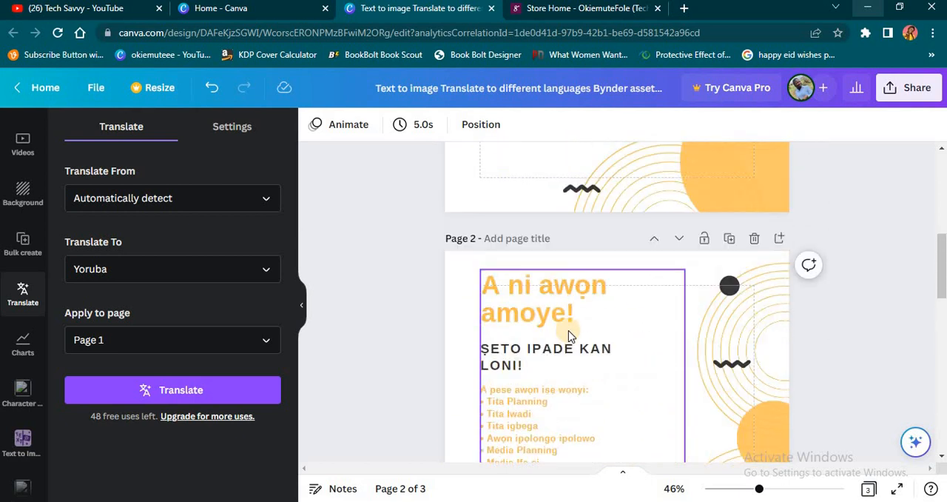
pyautogui.scroll(-3, 438, 299)
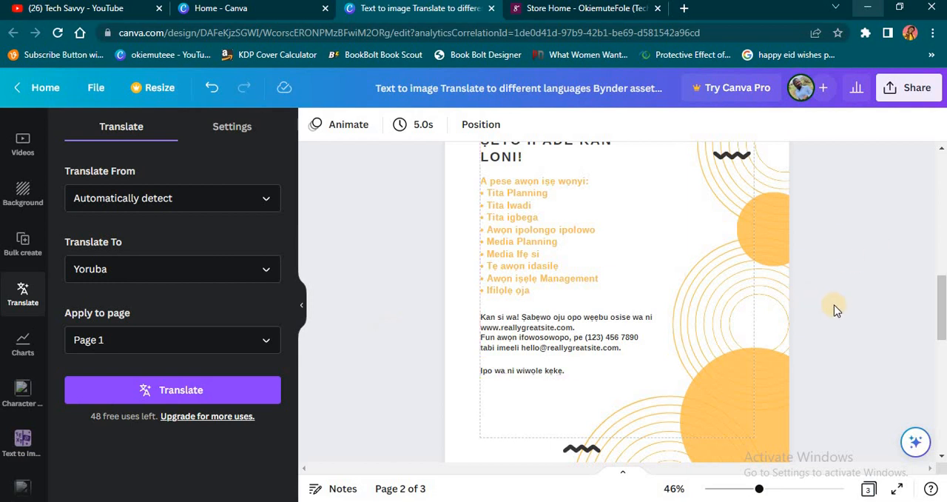
pyautogui.scroll(8, 835, 310)
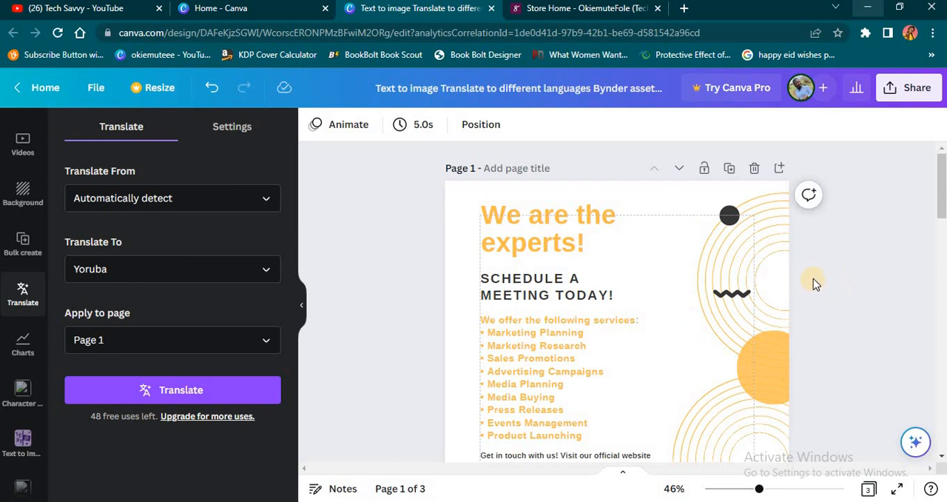
pyautogui.click(779, 170)
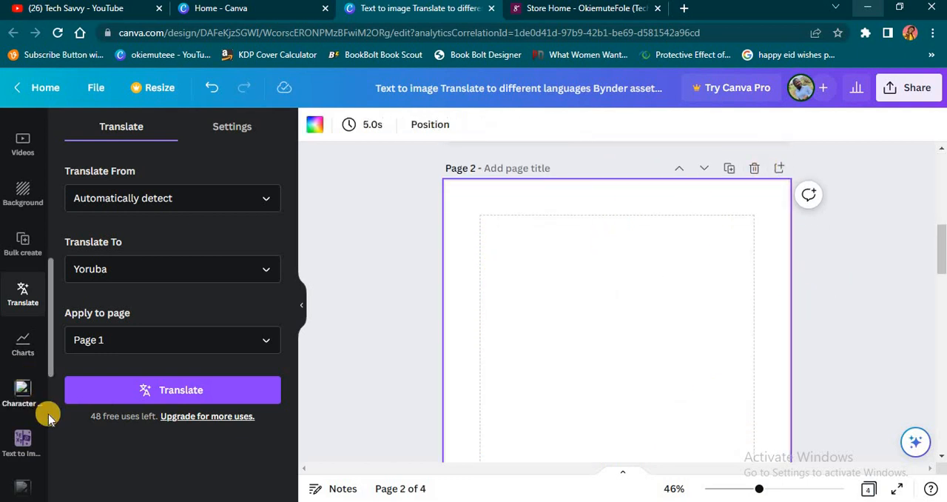
# Clear the "translate" app search and open the Google Maps app from the Discover content section.
pyautogui.scroll(2, 19, 177)
pyautogui.click(25, 122)
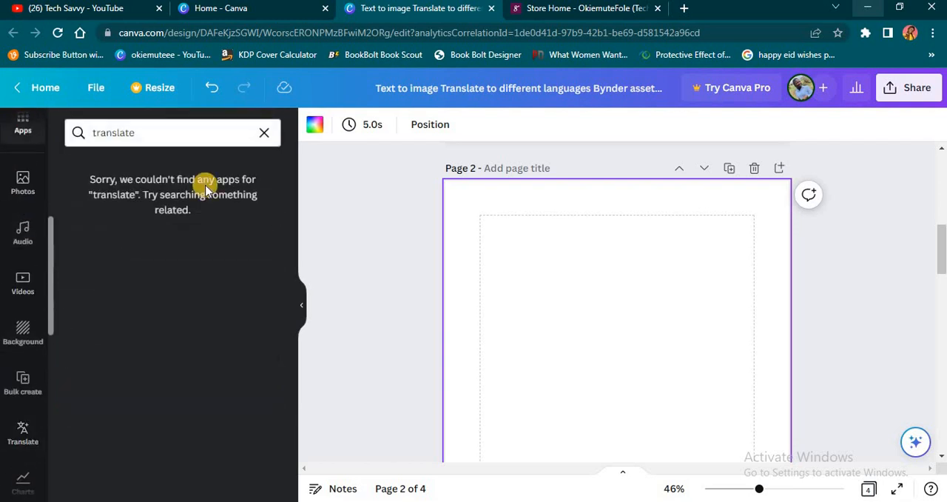
pyautogui.click(266, 133)
pyautogui.scroll(-1, 218, 400)
pyautogui.scroll(-4, 219, 400)
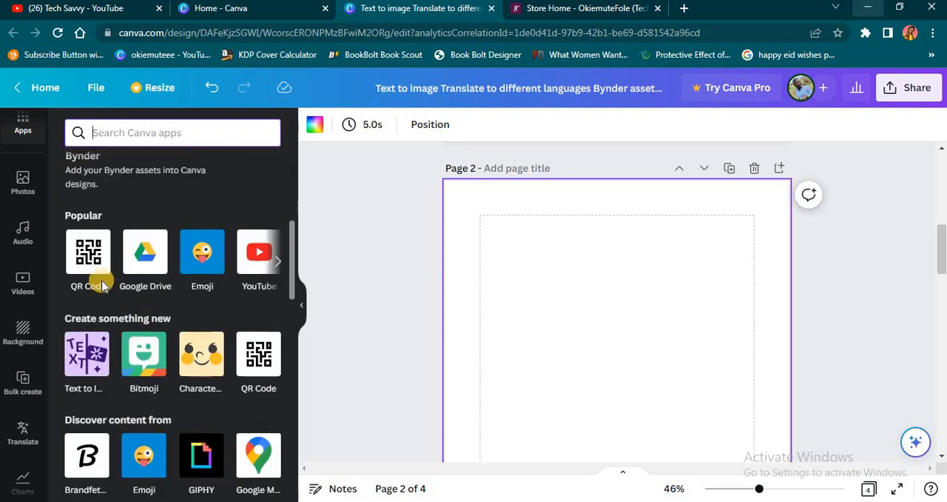
pyautogui.scroll(-1, 266, 386)
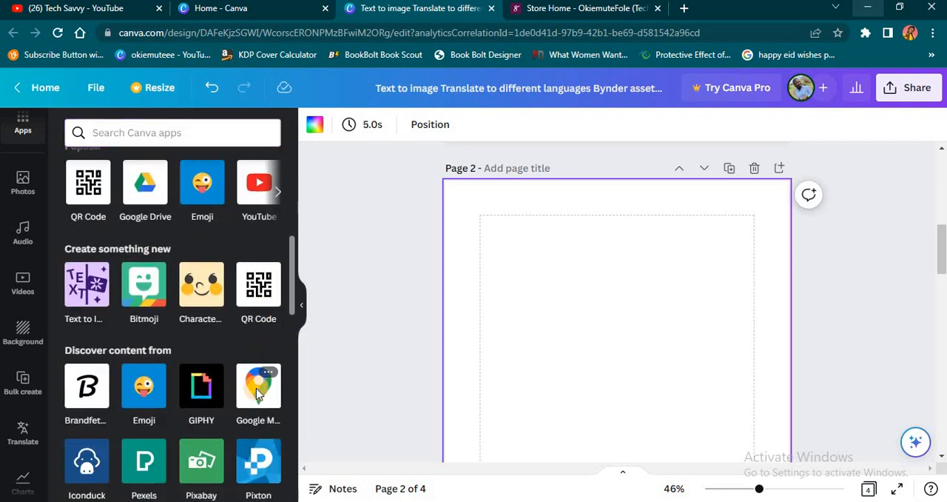
pyautogui.click(257, 387)
# Search Google Maps for "choba port harcourt nigeria".
pyautogui.click(264, 132)
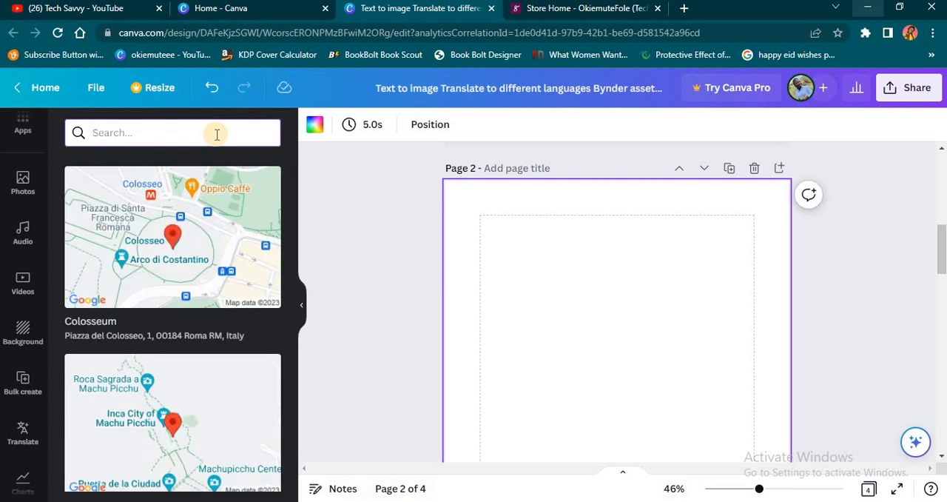
pyautogui.write('ch')
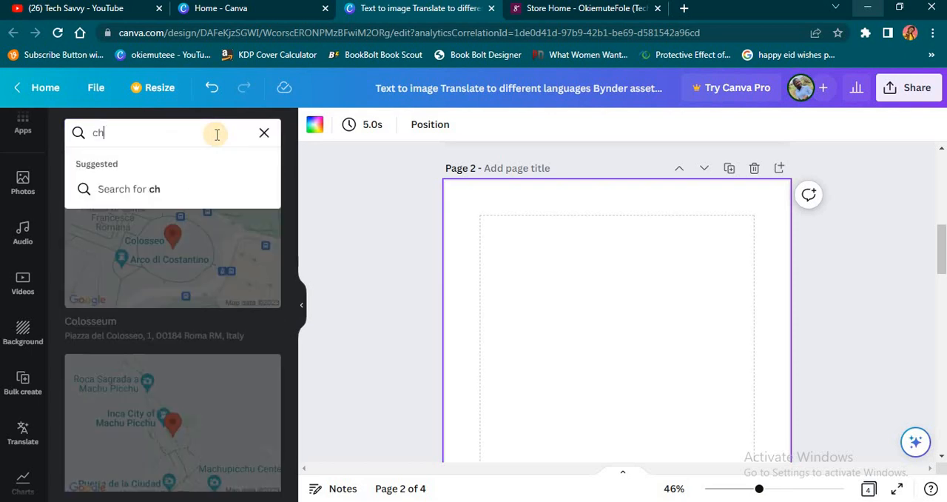
pyautogui.write('oba porth ha')
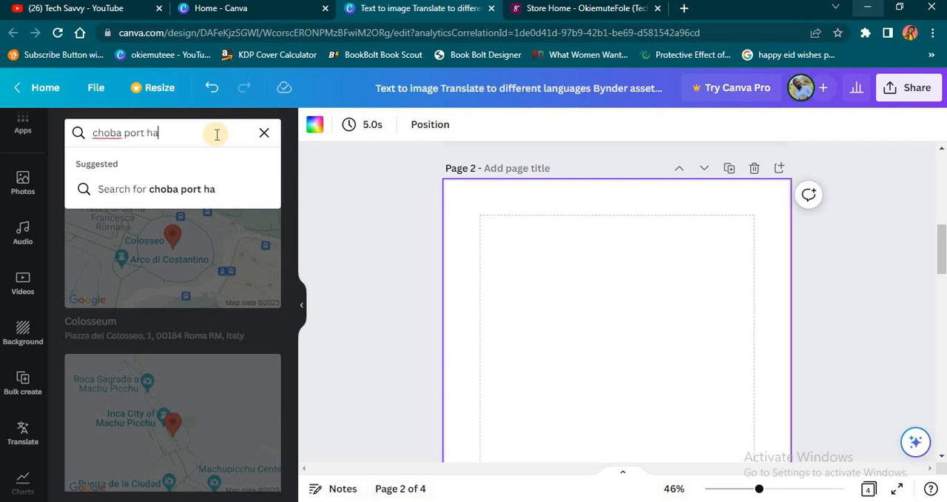
pyautogui.write('rcourt nigeria')
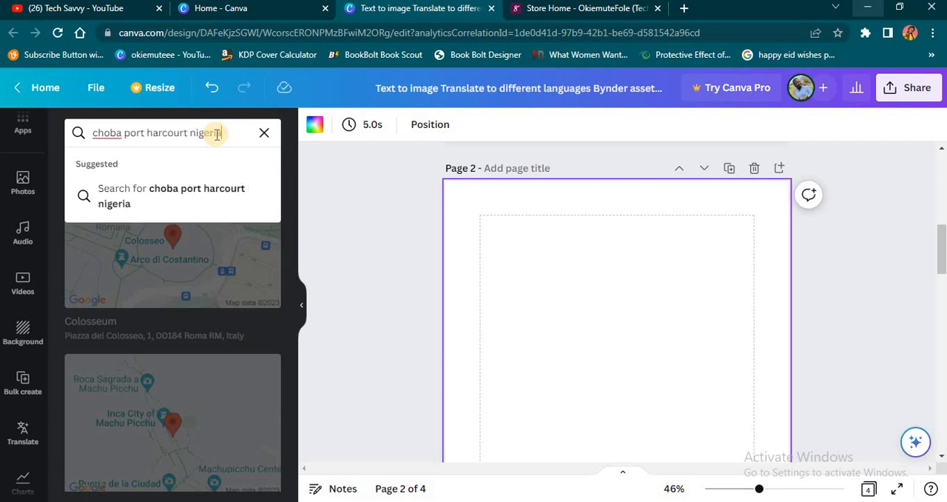
pyautogui.press('Return')
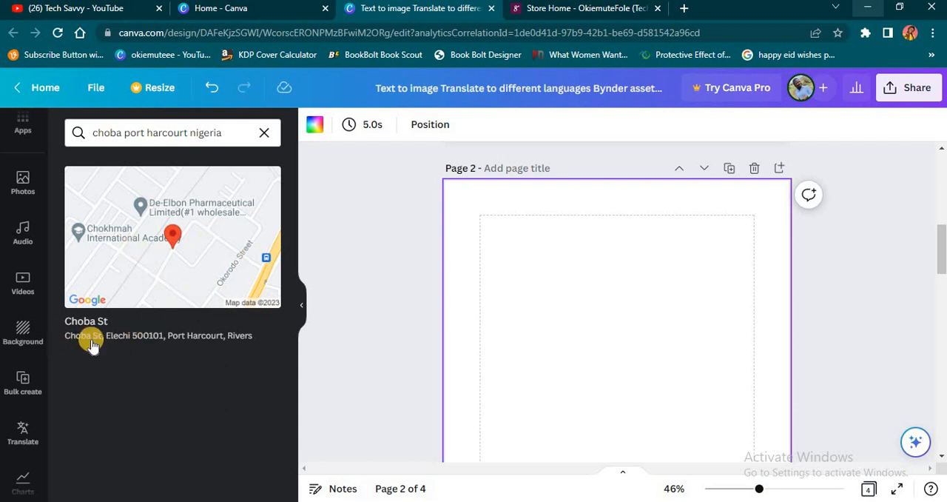
# Insert the Choba St map on the blank page 2 and shift it slightly lower on the page.
pyautogui.click(211, 217)
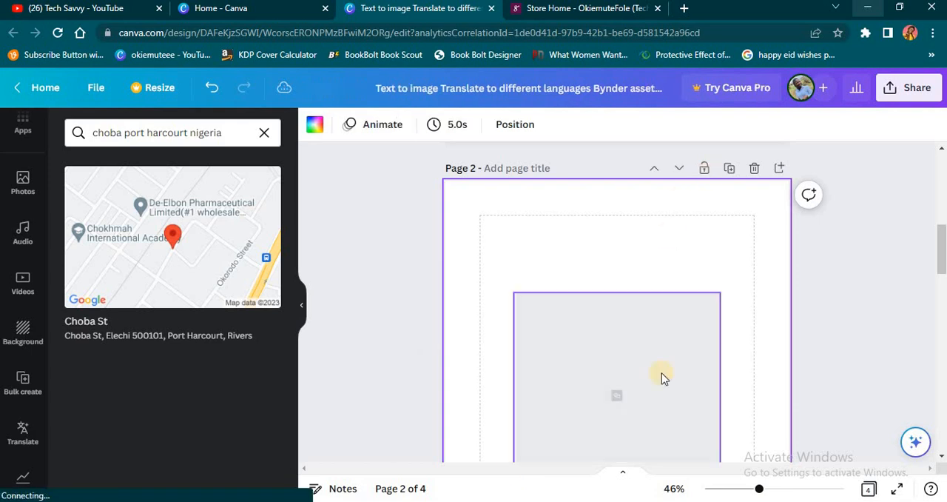
pyautogui.scroll(-3, 661, 306)
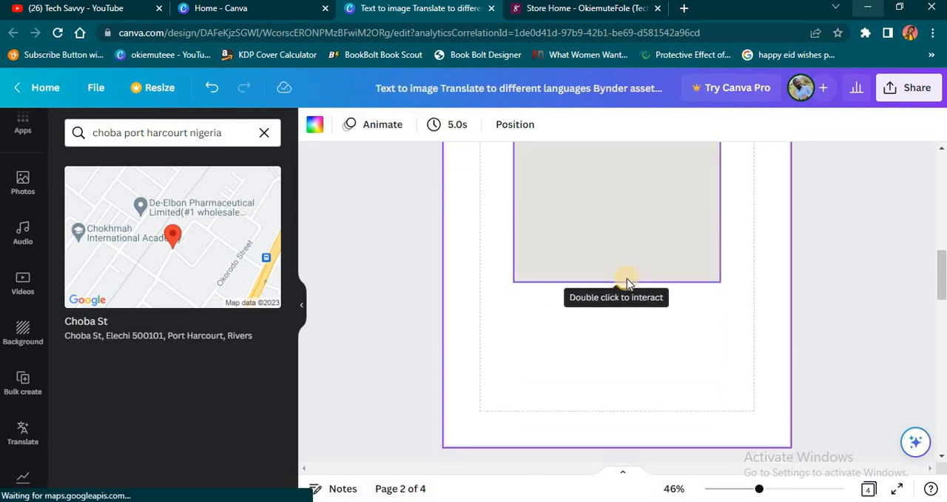
pyautogui.scroll(3, 670, 224)
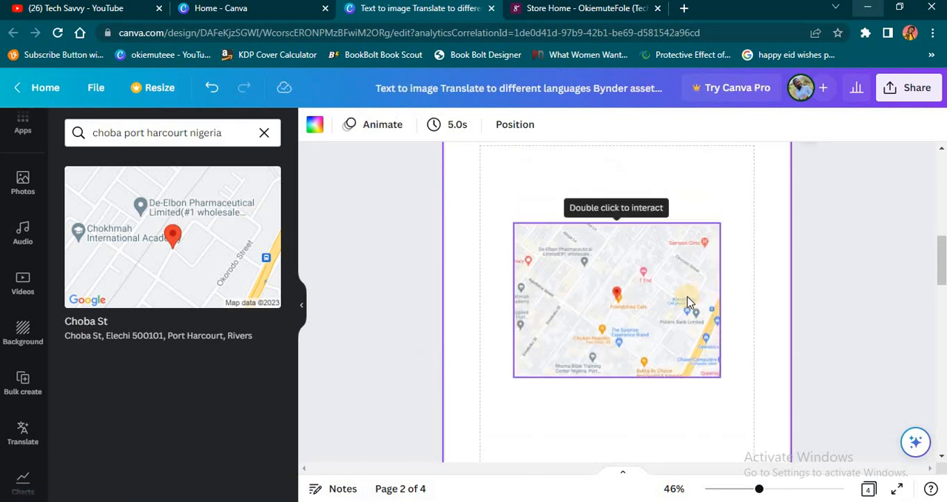
pyautogui.moveTo(685, 303)
pyautogui.mouseDown()
pyautogui.moveTo(666, 330)
pyautogui.moveTo(686, 296)
pyautogui.moveTo(698, 325)
pyautogui.moveTo(683, 339)
pyautogui.moveTo(672, 332)
pyautogui.moveTo(680, 333)
pyautogui.moveTo(669, 325)
pyautogui.moveTo(673, 287)
pyautogui.moveTo(693, 309)
pyautogui.moveTo(662, 335)
pyautogui.moveTo(687, 316)
pyautogui.mouseUp()
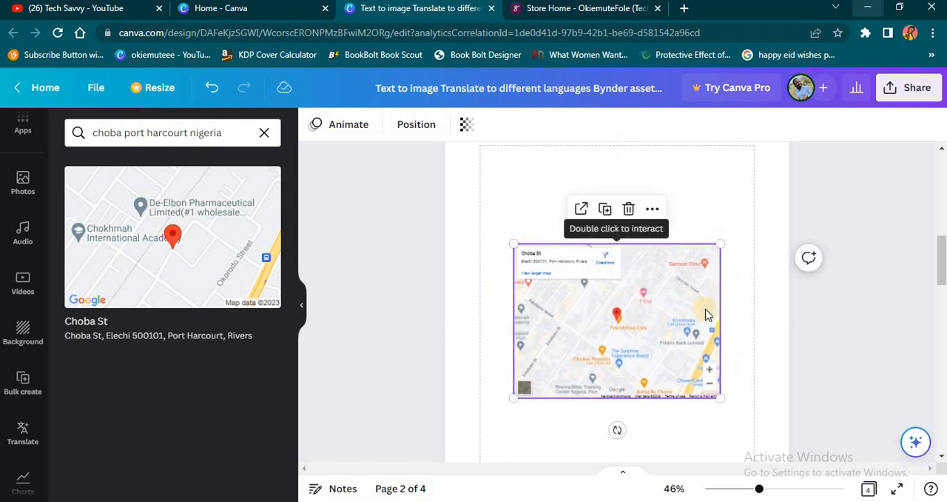
pyautogui.click(787, 307)
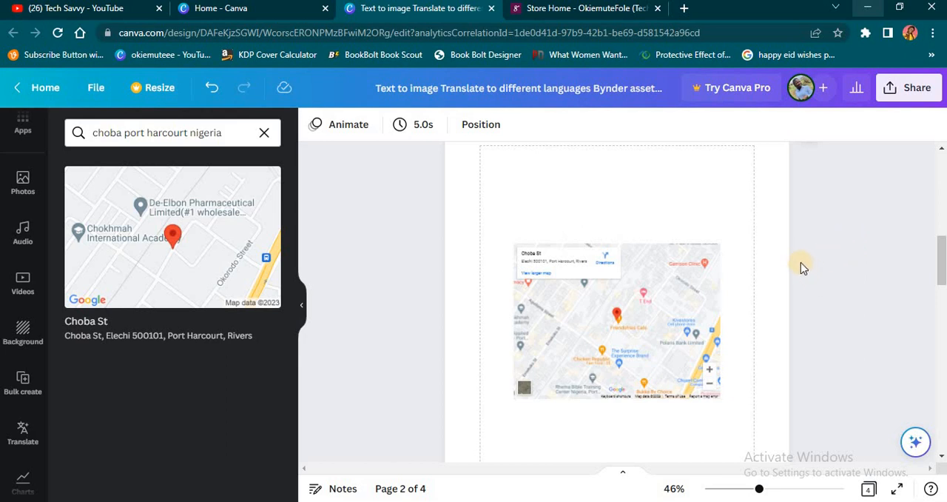
# Add another blank page between the English flyer on page 1 and the map page.
pyautogui.scroll(5, 792, 253)
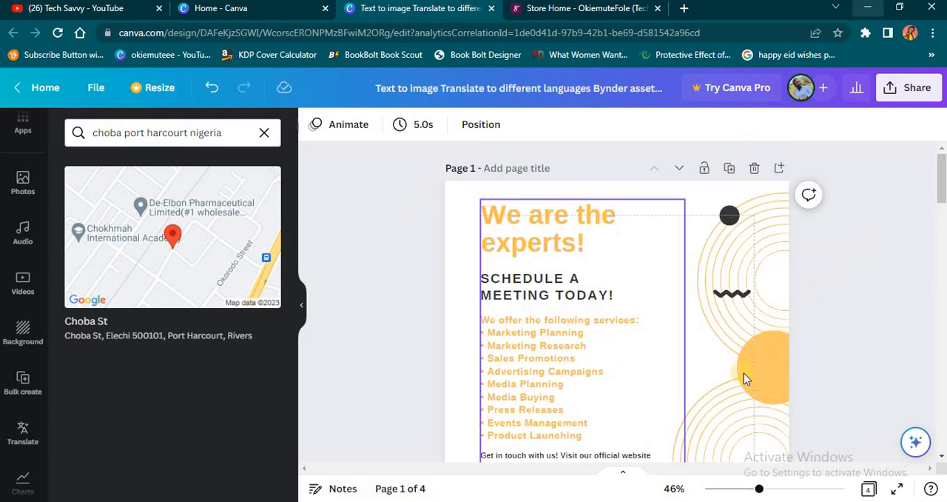
pyautogui.scroll(-4, 744, 373)
pyautogui.scroll(5, 743, 370)
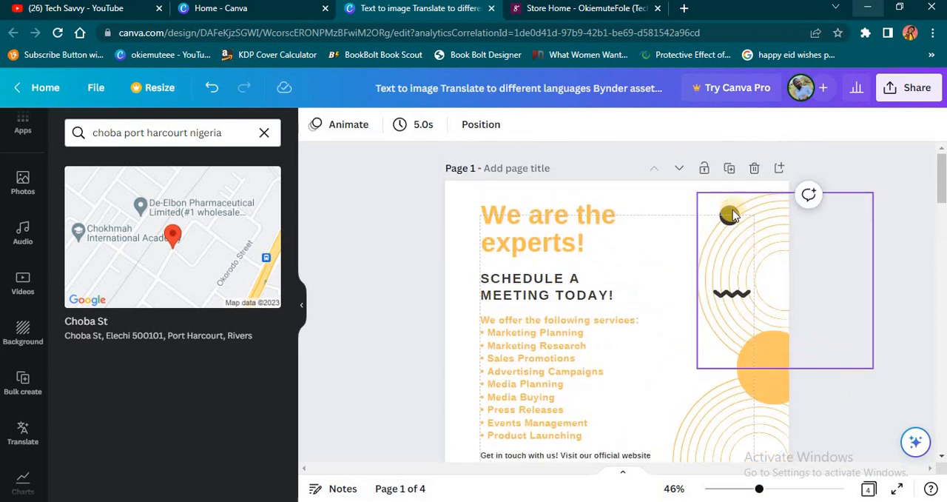
pyautogui.click(729, 169)
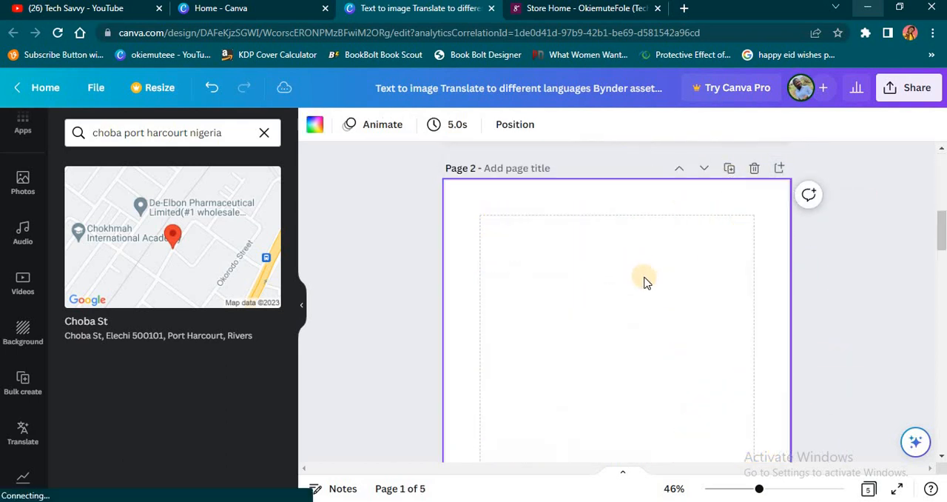
# Look through the pages after page 1, checking the new blank page, the map page and the translated flyer.
pyautogui.scroll(-4, 647, 287)
pyautogui.scroll(-2, 647, 288)
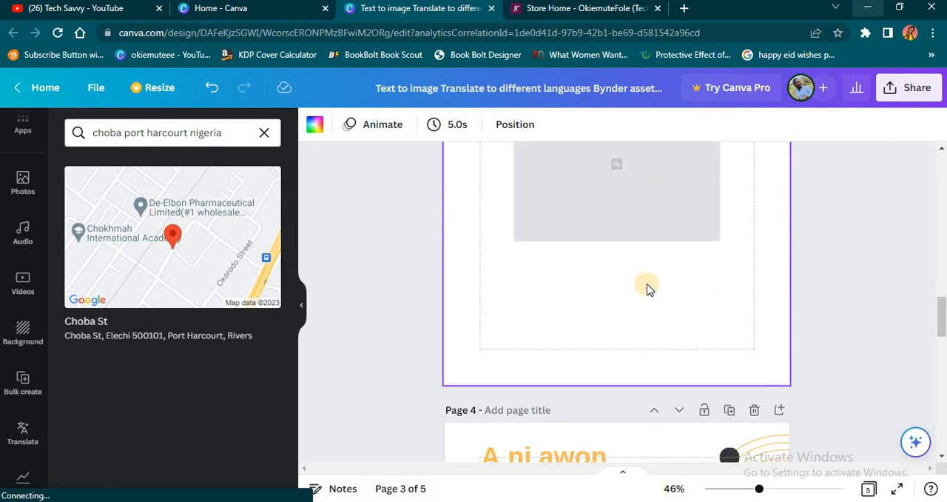
pyautogui.scroll(2, 703, 287)
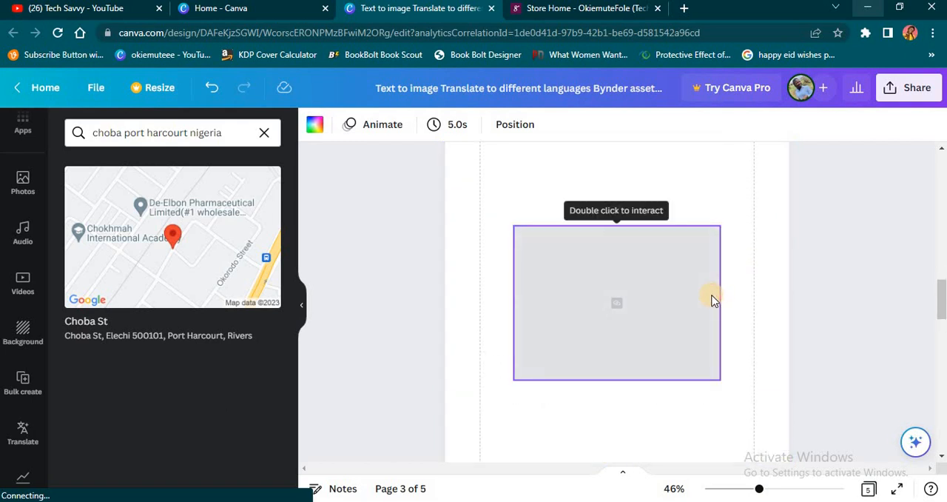
pyautogui.scroll(-5, 731, 256)
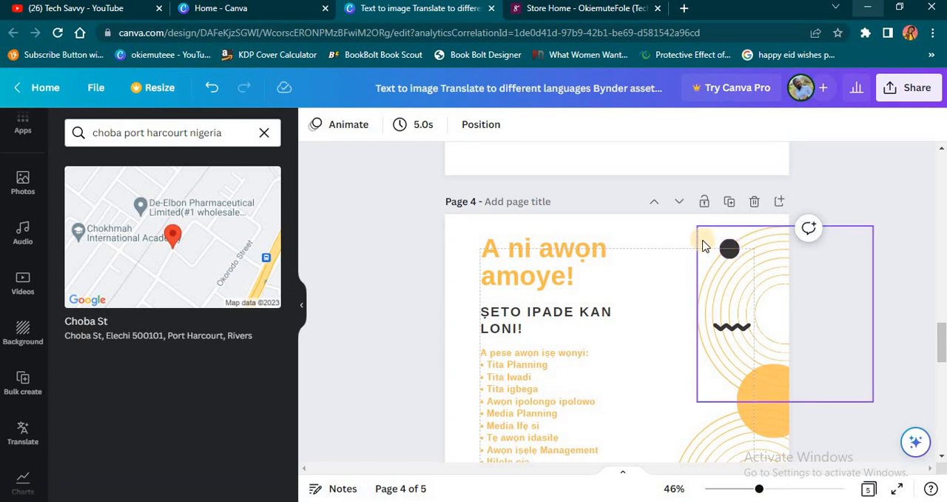
pyautogui.scroll(5, 697, 266)
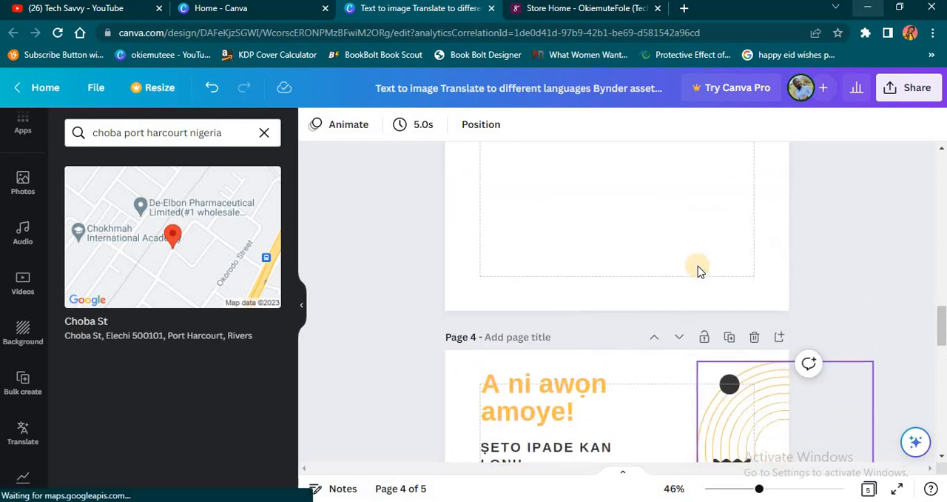
pyautogui.scroll(5, 702, 263)
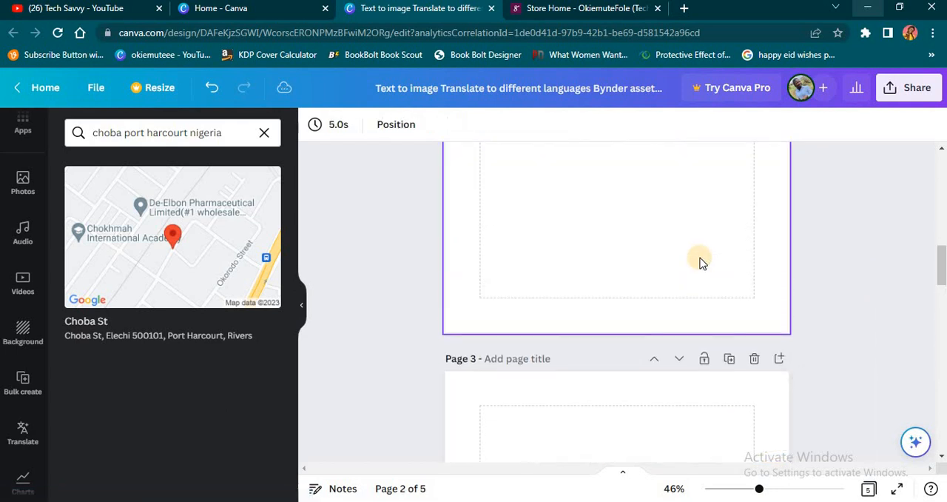
pyautogui.scroll(-1, 700, 258)
pyautogui.scroll(1, 419, 292)
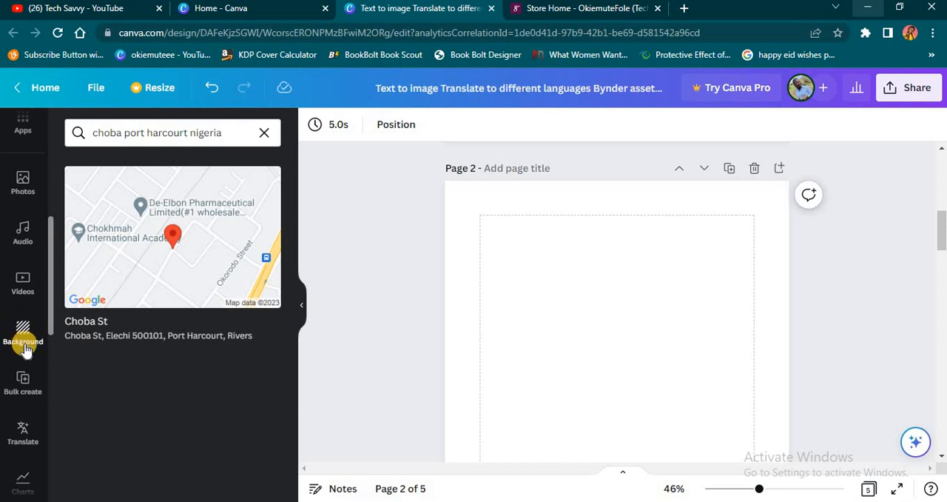
# Return to the Canva apps and open the Character Builder app from the Create something new section.
pyautogui.scroll(-2, 25, 356)
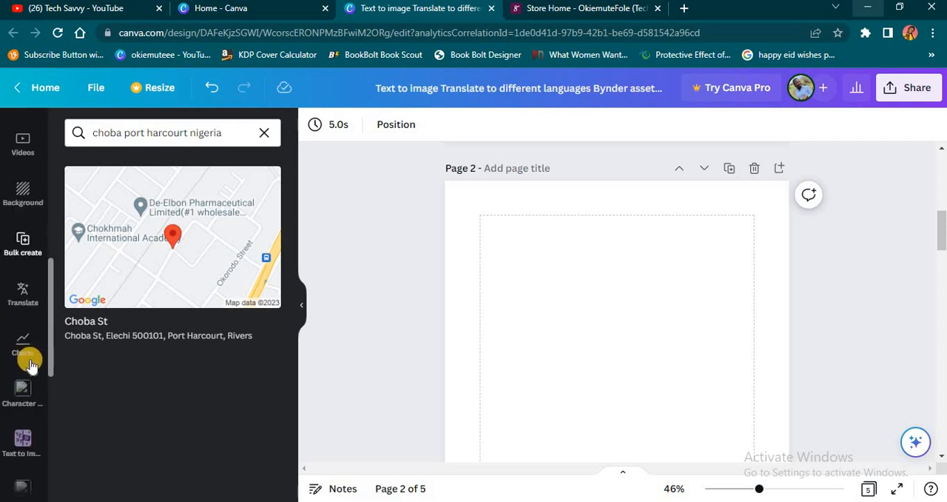
pyautogui.scroll(5, 25, 352)
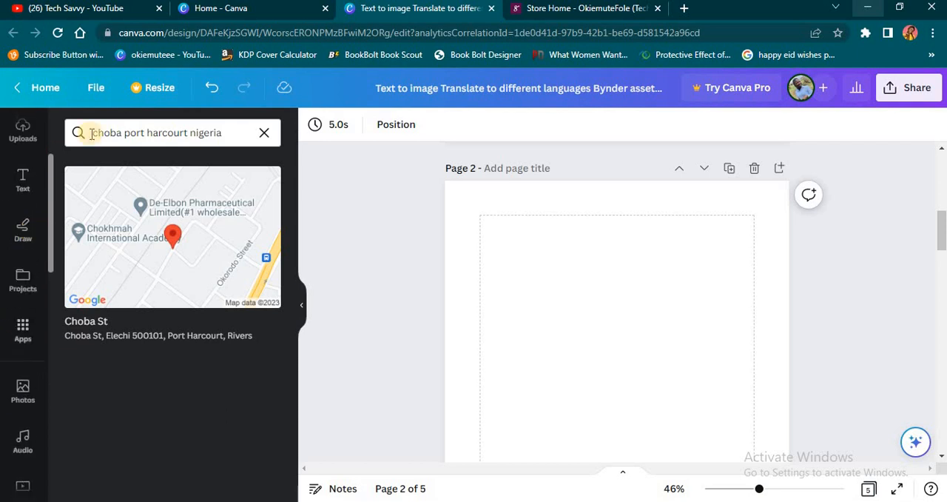
pyautogui.click(30, 336)
pyautogui.scroll(-3, 215, 357)
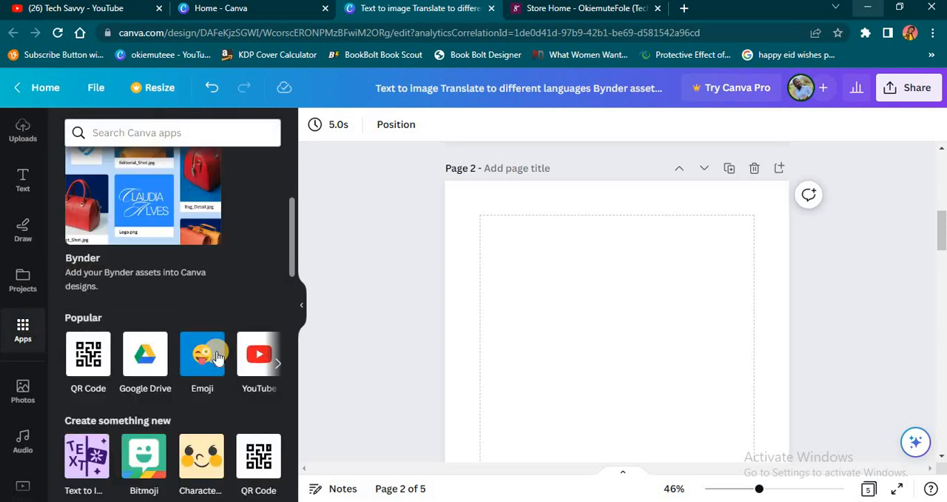
pyautogui.scroll(-2, 217, 356)
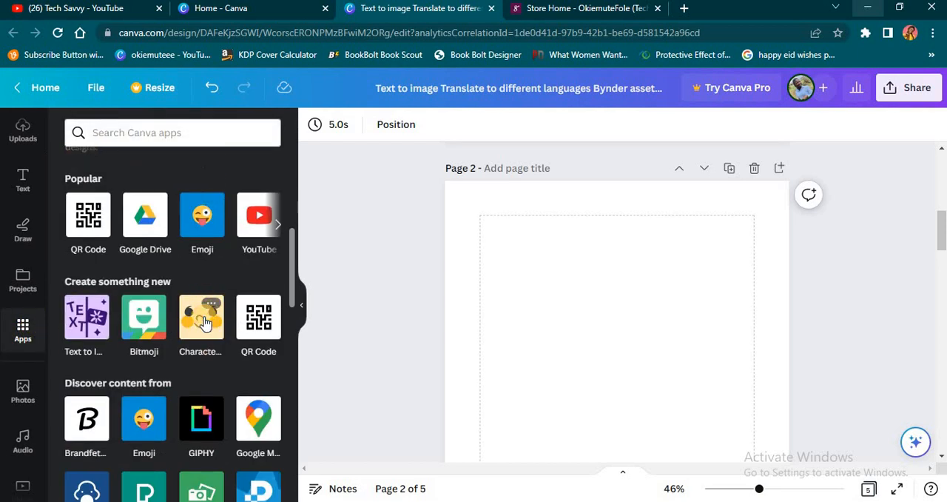
pyautogui.click(206, 324)
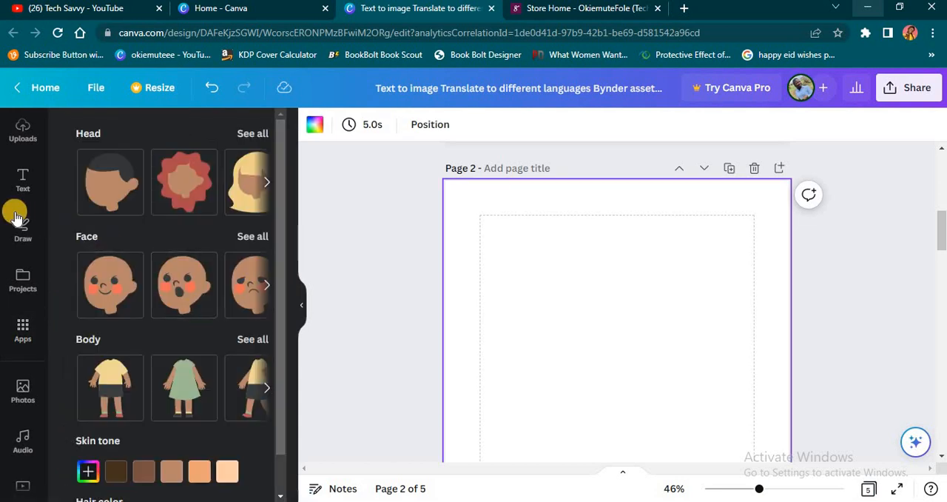
# Browse all the head options and add the head with the dark braided ponytail to page 2.
pyautogui.click(267, 182)
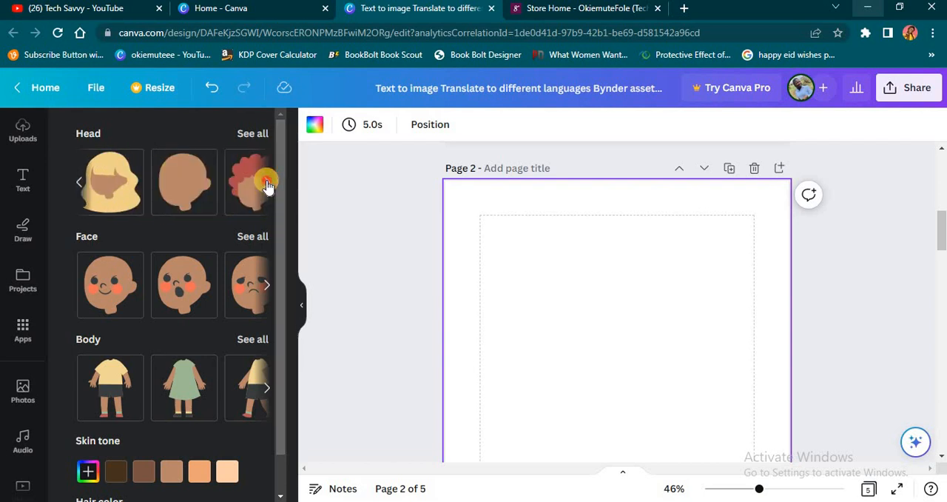
pyautogui.click(266, 182)
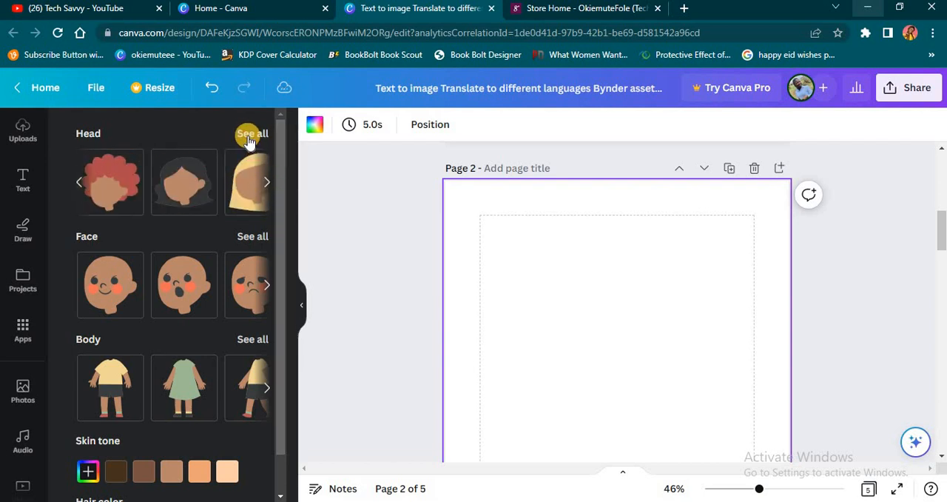
pyautogui.click(250, 136)
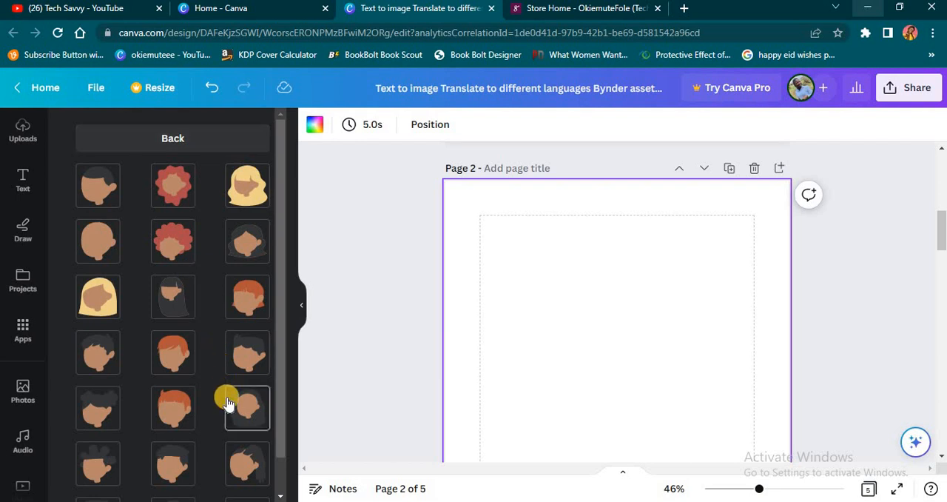
pyautogui.scroll(-1, 228, 404)
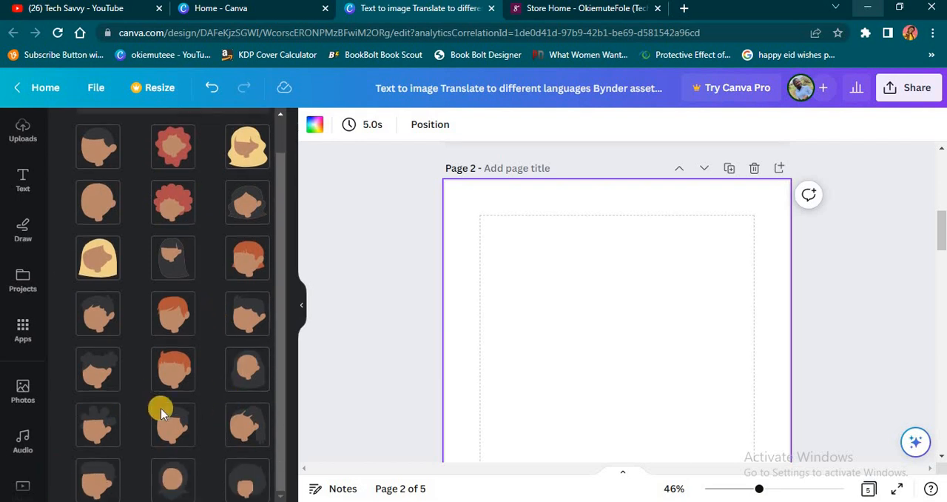
pyautogui.click(244, 426)
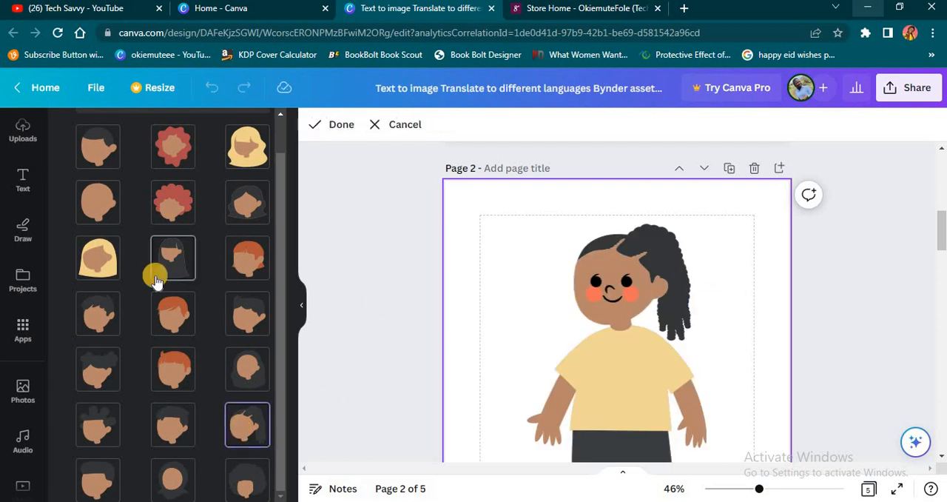
pyautogui.scroll(1, 175, 207)
pyautogui.scroll(-1, 175, 211)
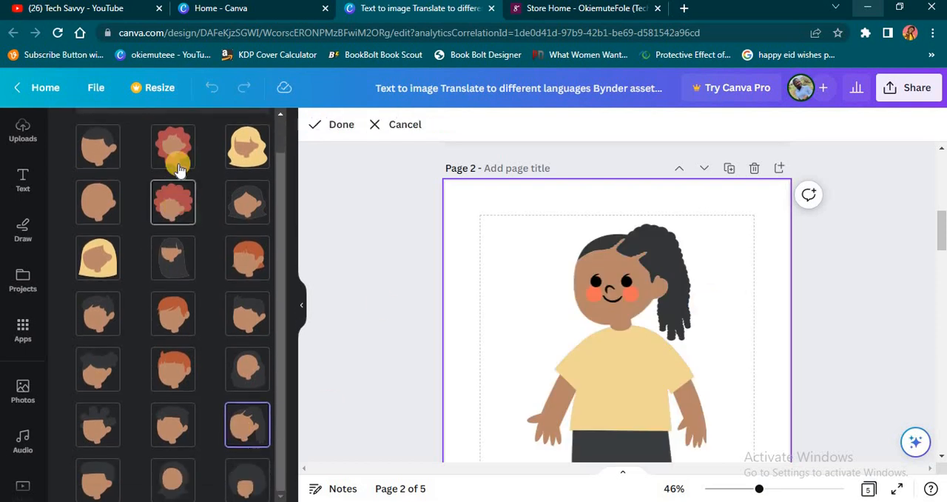
pyautogui.scroll(1, 185, 151)
pyautogui.click(191, 135)
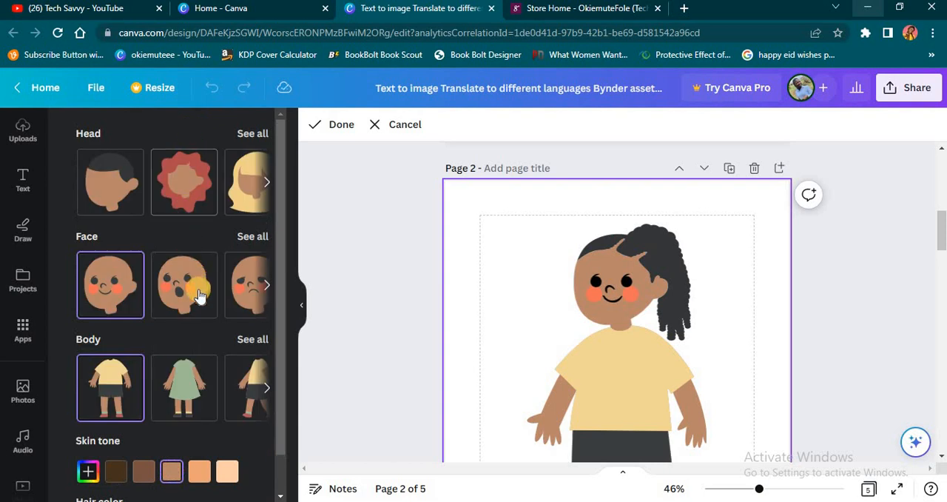
# Try the open-mouthed and toothy-smile faces on the character, and settle on the grimacing face with bared teeth.
pyautogui.scroll(-1, 194, 310)
pyautogui.click(174, 250)
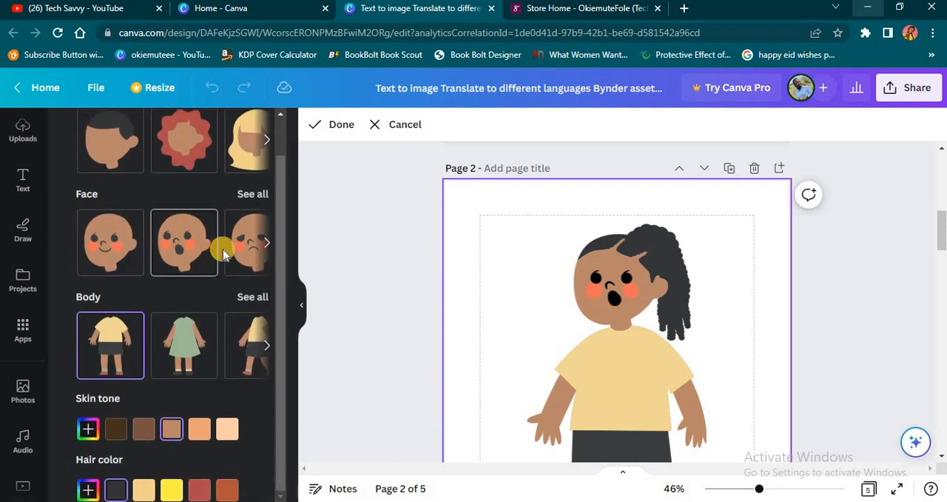
pyautogui.click(266, 243)
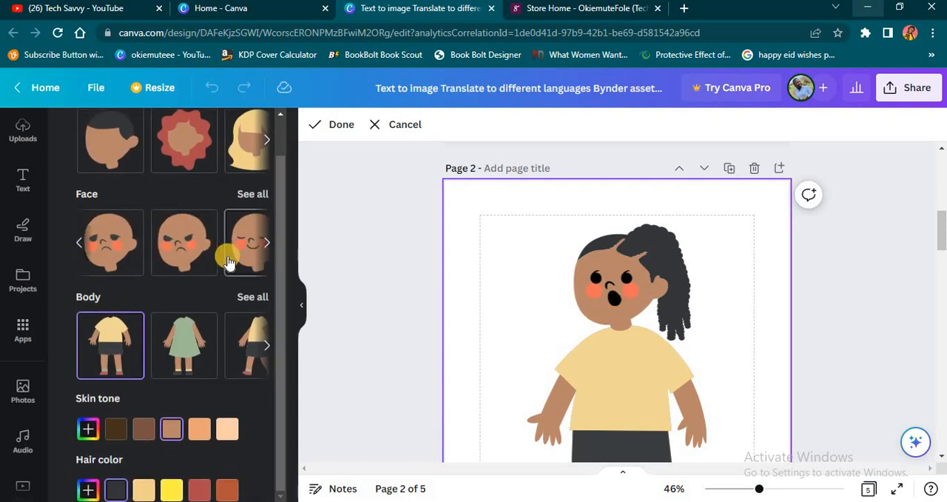
pyautogui.click(258, 247)
pyautogui.click(236, 264)
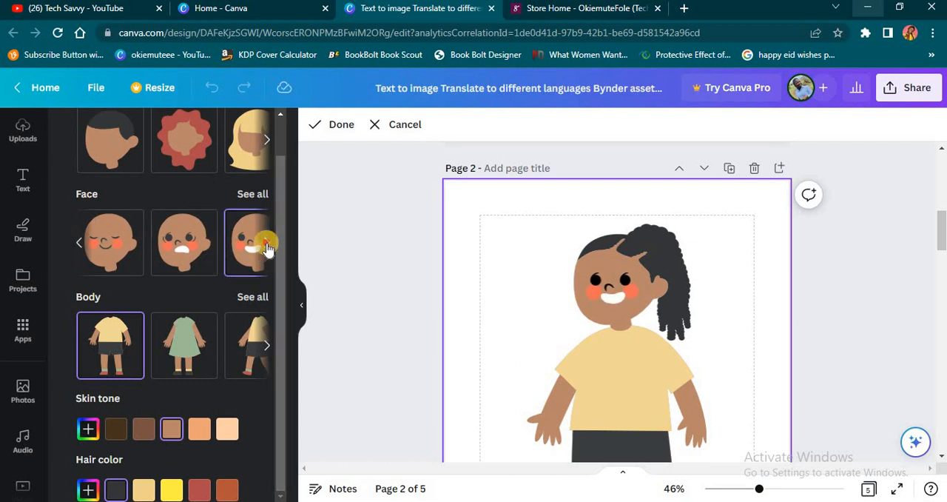
pyautogui.click(265, 245)
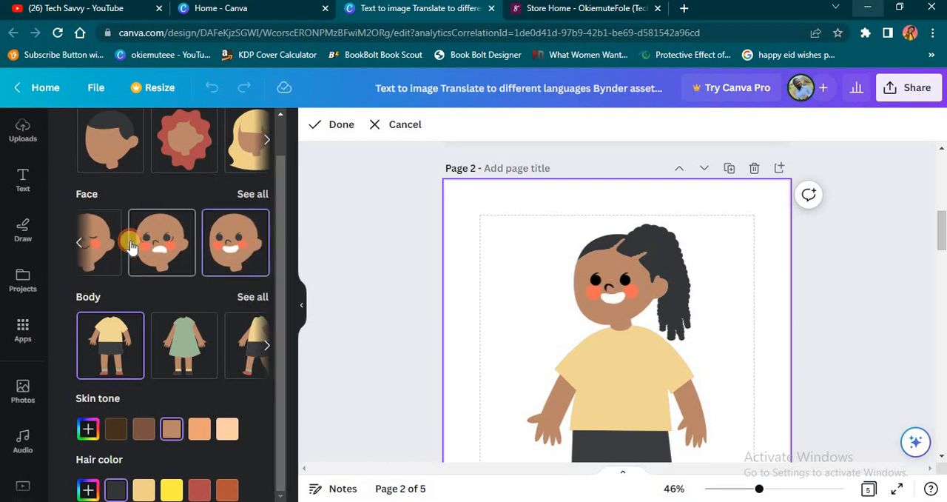
pyautogui.click(160, 250)
# Try the green-dress and walking bodies on the character, and apply the running body with yellow shirt and dark shorts.
pyautogui.click(190, 357)
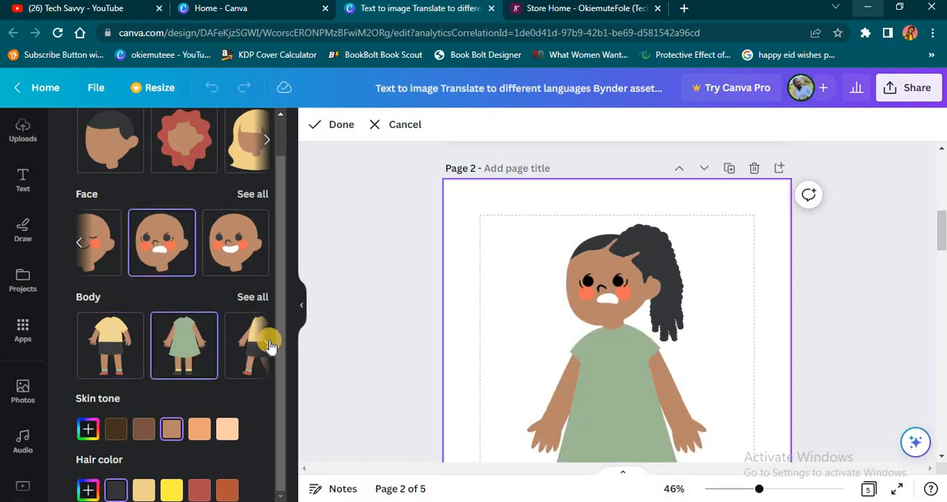
pyautogui.click(110, 342)
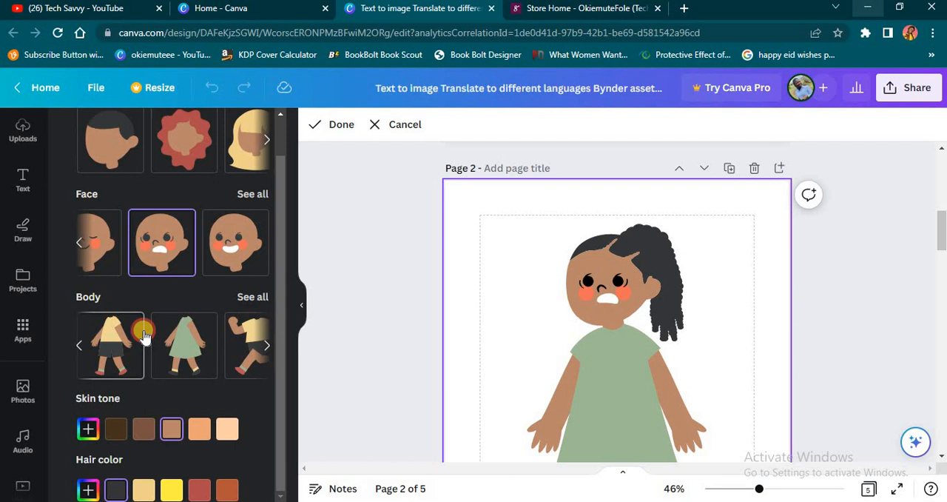
pyautogui.click(187, 355)
pyautogui.click(251, 356)
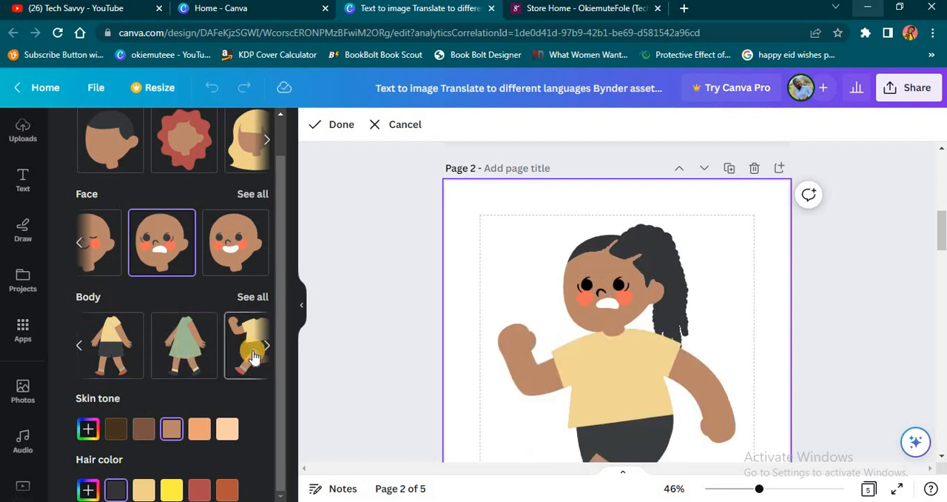
# Zoom the canvas out to 29% and check the whole running character on page 2.
pyautogui.scroll(-4, 712, 381)
pyautogui.scroll(3, 712, 381)
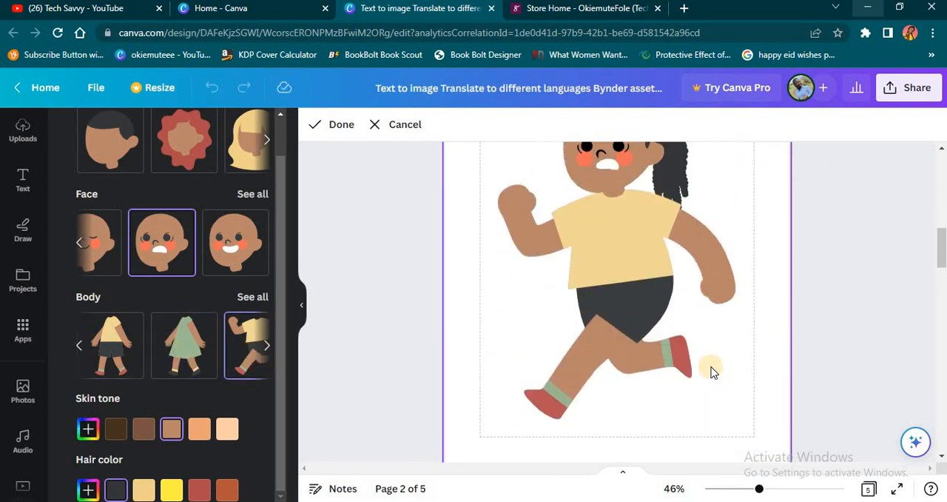
pyautogui.hotkey('ctrl', '-')
pyautogui.hotkey('ctrl', '-')
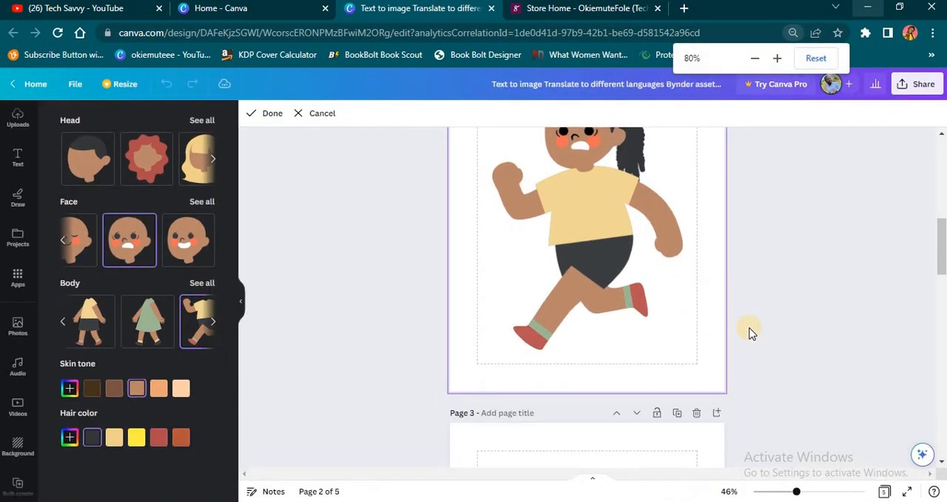
pyautogui.hotkey('ctrl', '+')
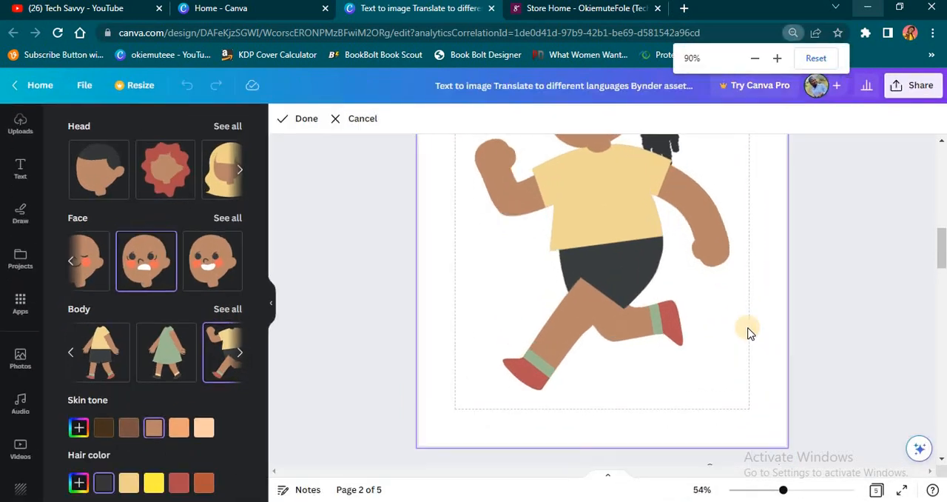
pyautogui.hotkey('ctrl', '+')
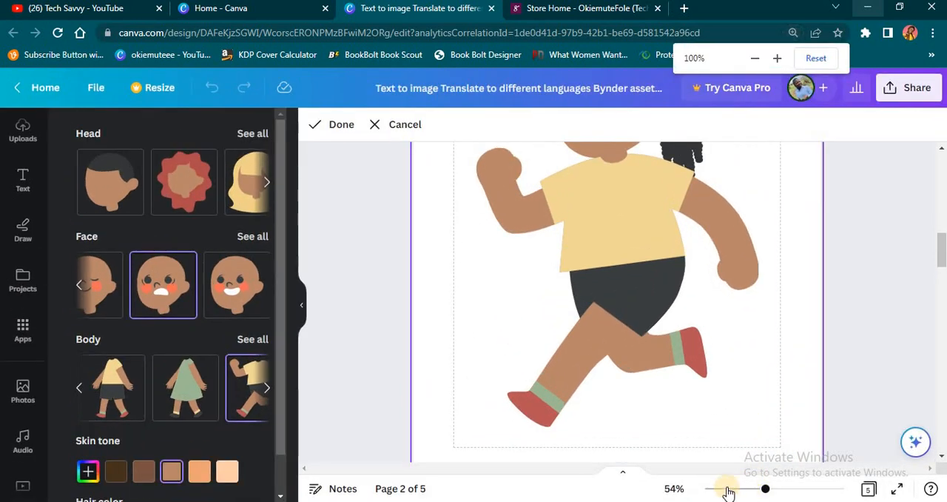
pyautogui.click(752, 494)
pyautogui.moveTo(745, 492); pyautogui.dragTo(743, 492)
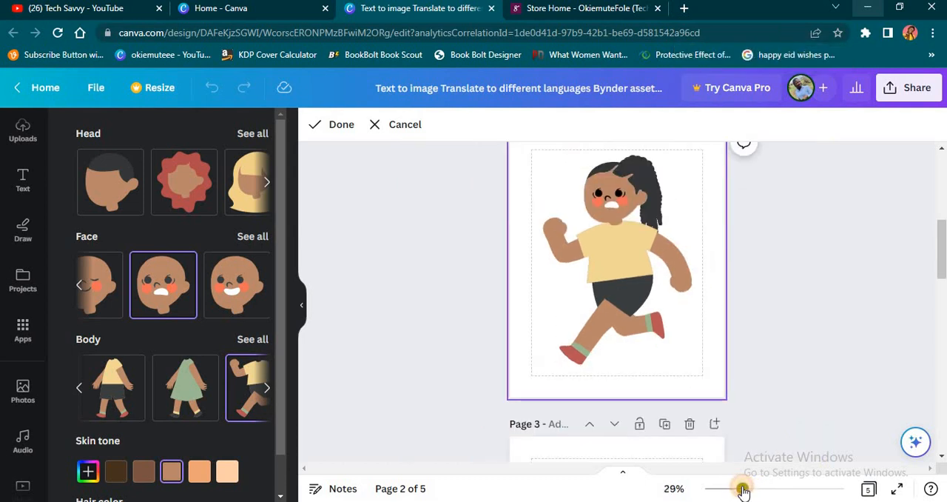
pyautogui.scroll(1, 769, 324)
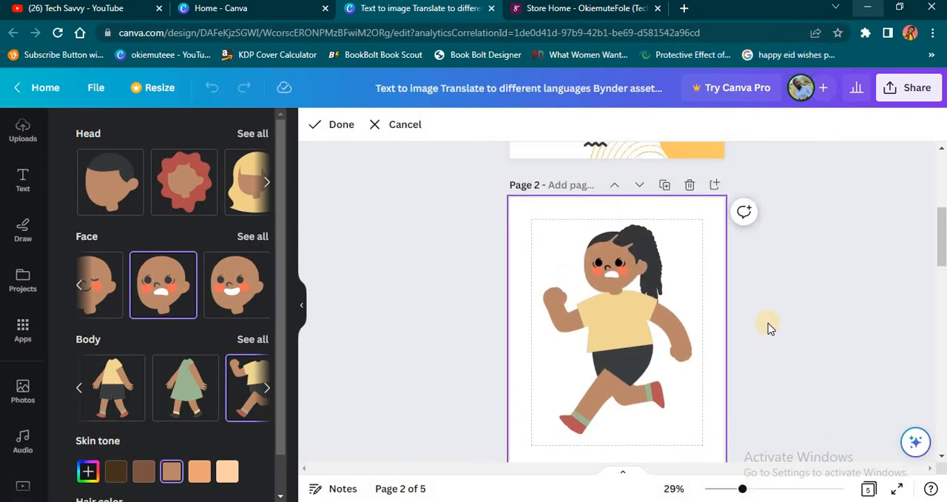
pyautogui.scroll(-1, 765, 330)
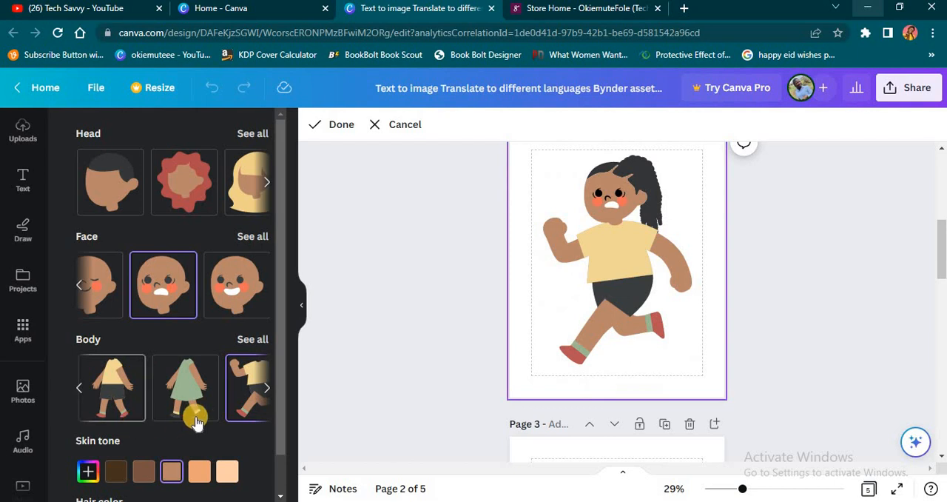
# Try the different skin tones on the running character and set it to the lightest preset.
pyautogui.click(199, 471)
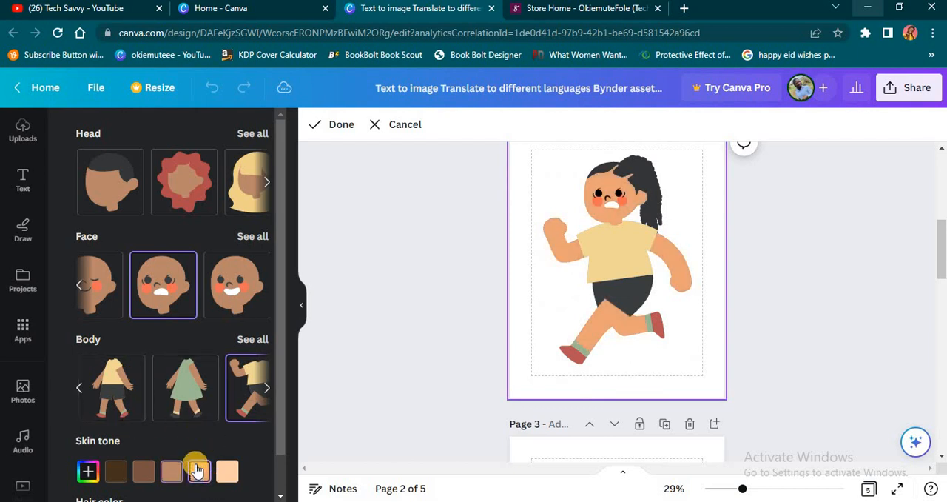
pyautogui.click(229, 474)
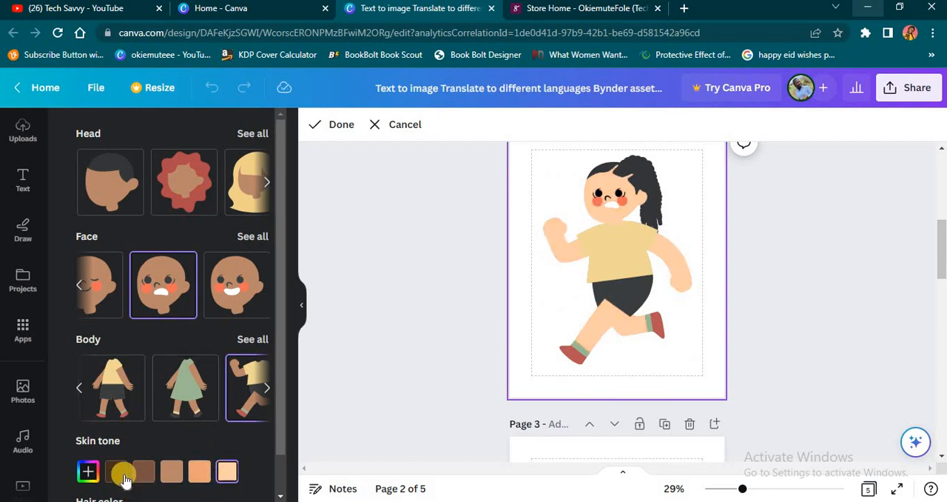
pyautogui.click(122, 473)
pyautogui.click(136, 474)
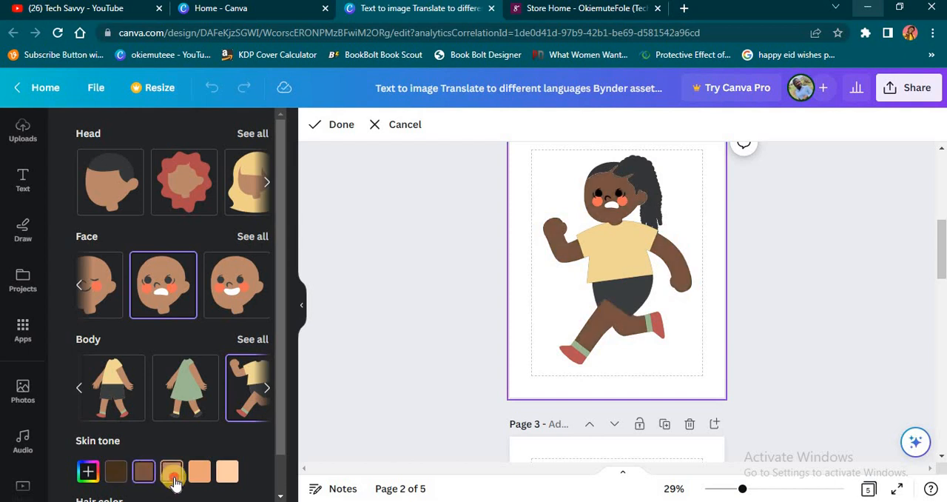
pyautogui.click(174, 475)
pyautogui.click(201, 470)
pyautogui.click(225, 471)
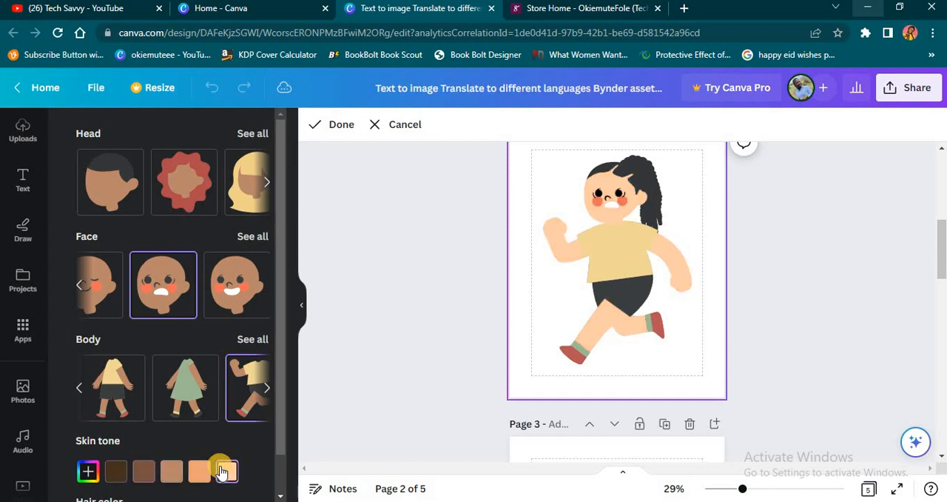
# Try the blonde, yellow and reddish-brown hair colors on the character, and return the hair to black.
pyautogui.scroll(-1, 219, 472)
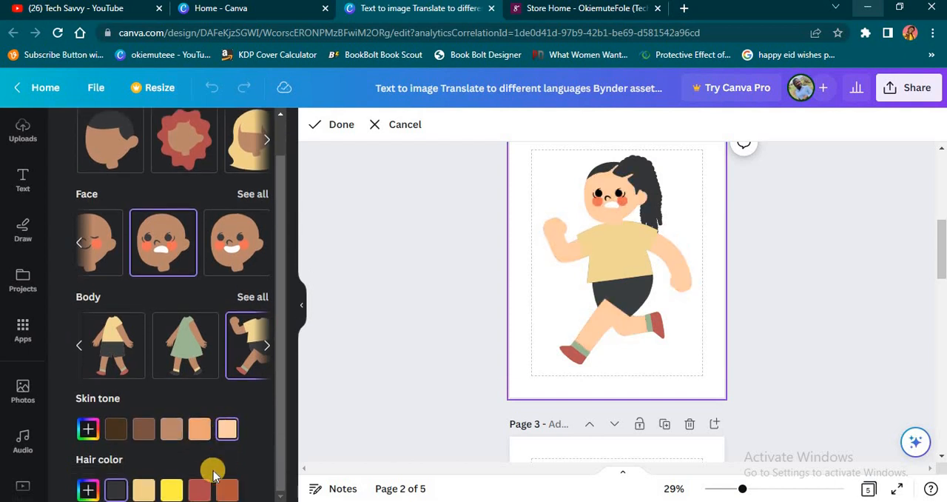
pyautogui.click(145, 488)
pyautogui.click(173, 492)
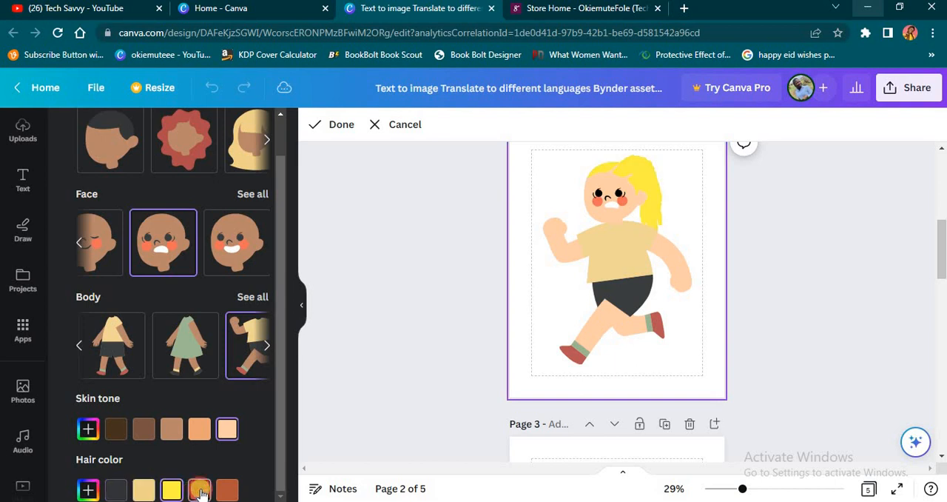
pyautogui.click(199, 490)
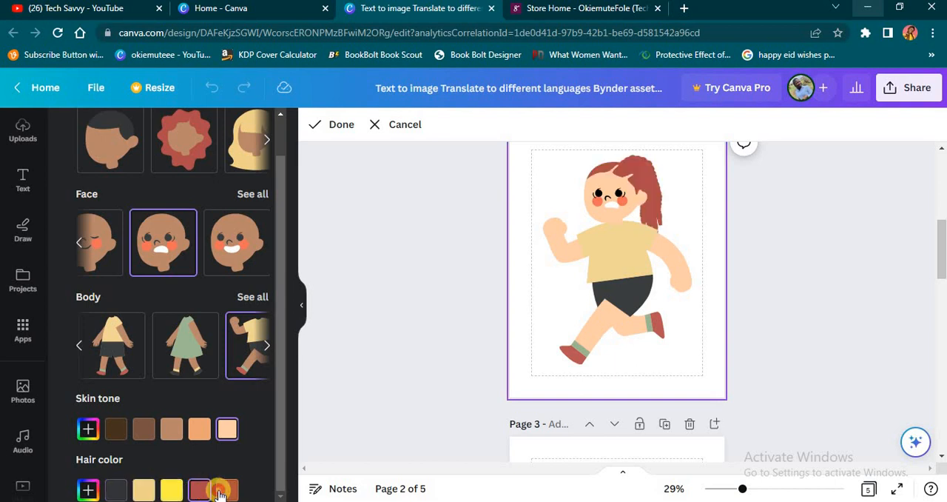
pyautogui.click(118, 488)
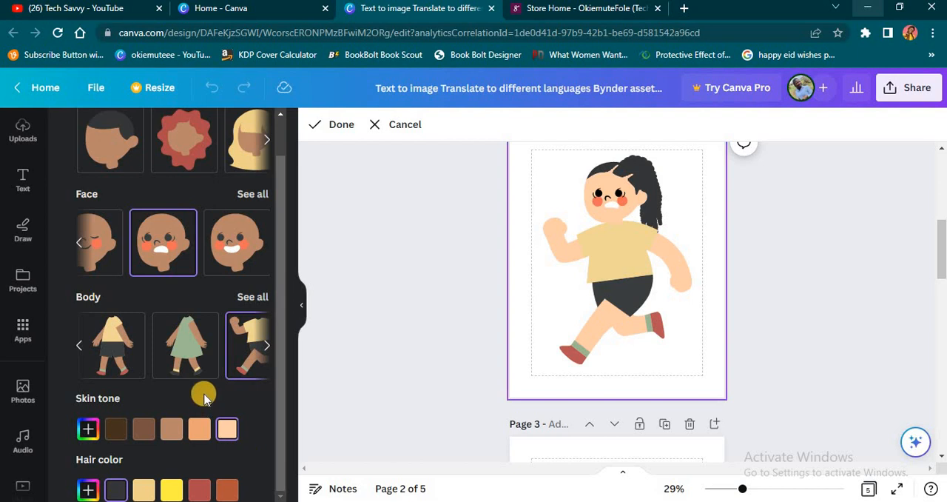
# Try the walking green-dress body, the upright seated bodies, and the cross-legged yellow-shirt and green-dress bodies on the character.
pyautogui.scroll(1, 203, 396)
pyautogui.click(183, 407)
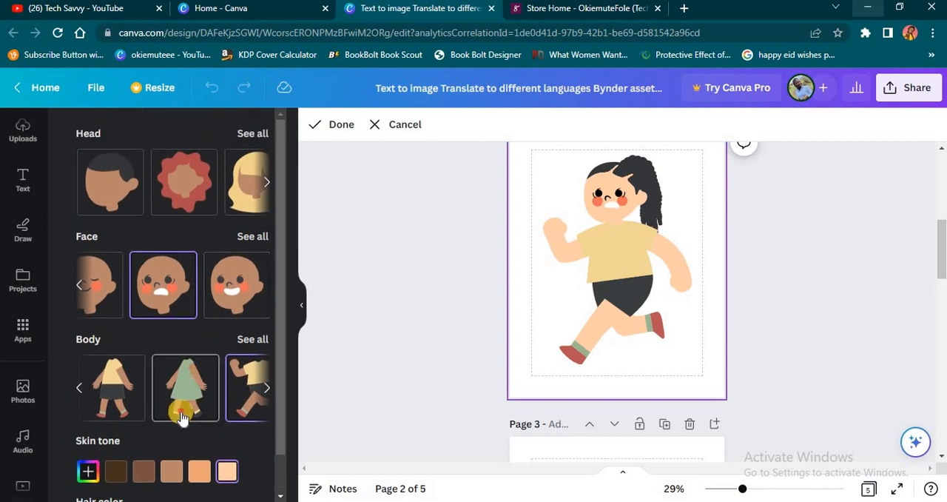
pyautogui.click(265, 388)
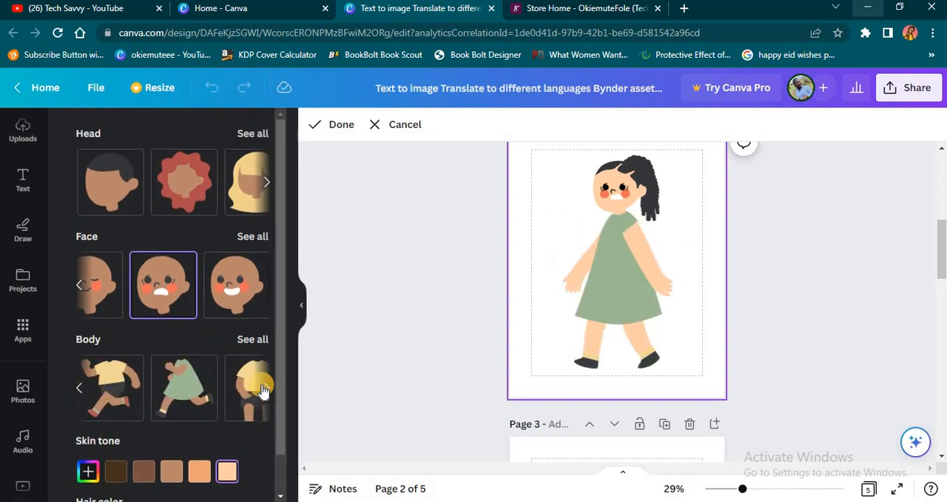
pyautogui.click(262, 386)
pyautogui.click(81, 385)
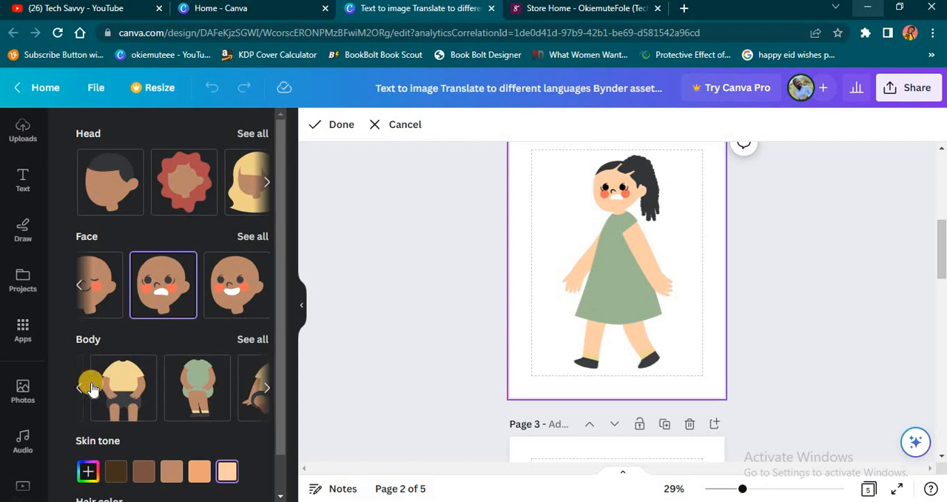
pyautogui.click(262, 386)
pyautogui.click(107, 387)
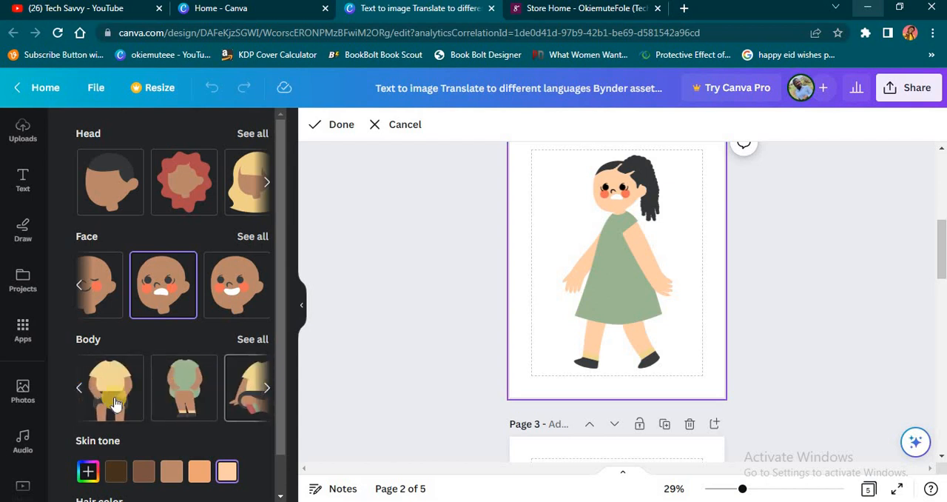
pyautogui.click(181, 404)
pyautogui.click(253, 398)
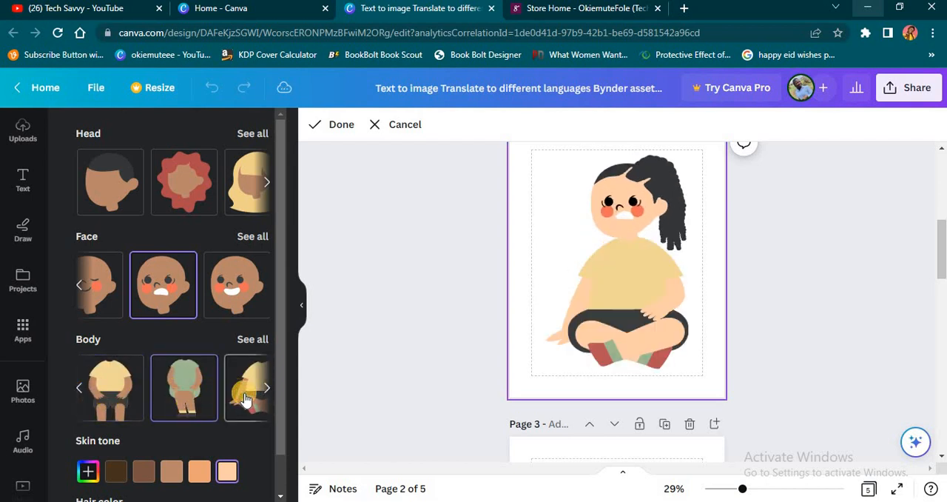
pyautogui.click(267, 388)
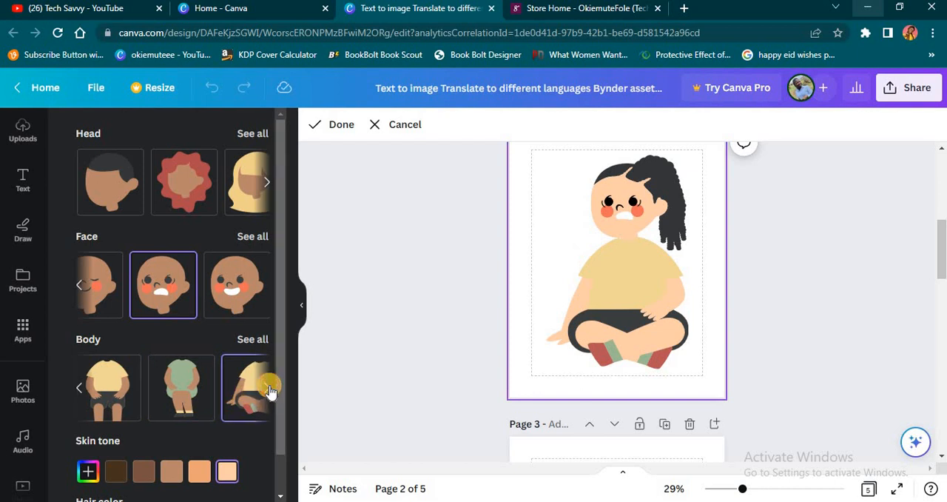
pyautogui.click(176, 400)
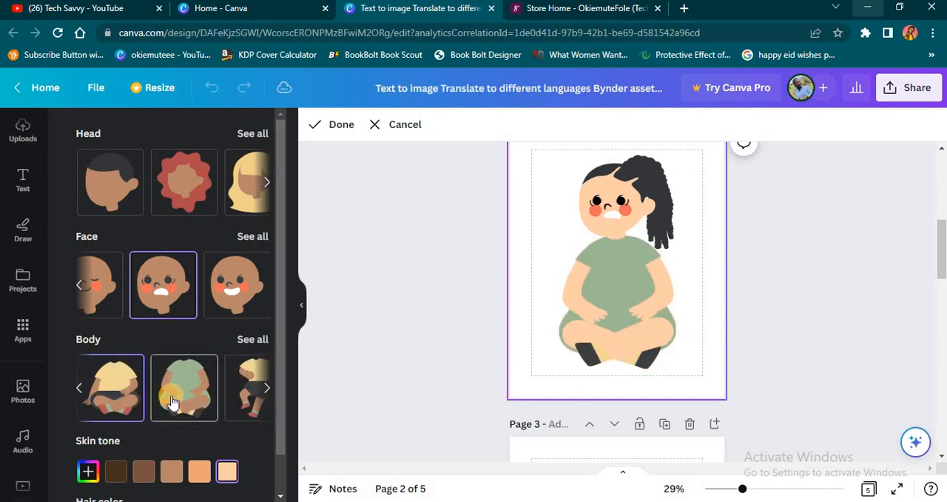
# Try the dancing and jumping bodies, and apply the kneeling body with yellow shirt and dark shorts to the character.
pyautogui.click(255, 395)
pyautogui.click(267, 389)
pyautogui.click(183, 400)
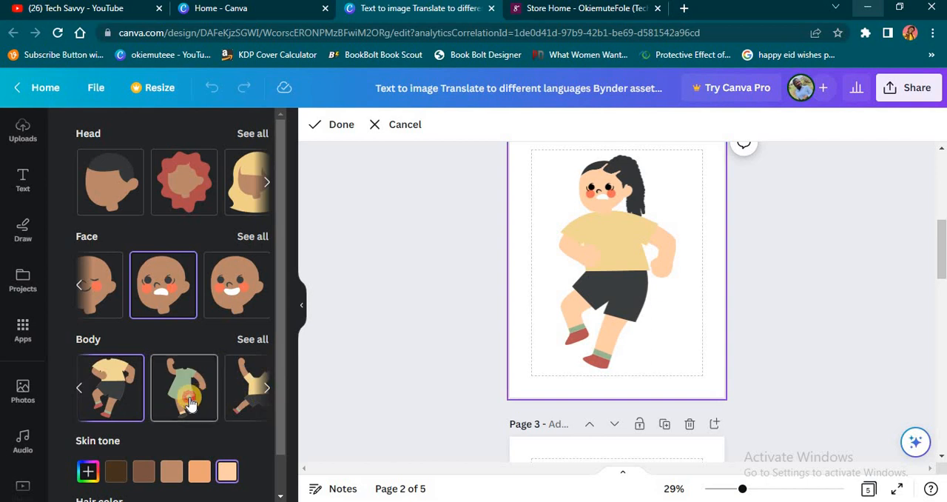
pyautogui.click(234, 404)
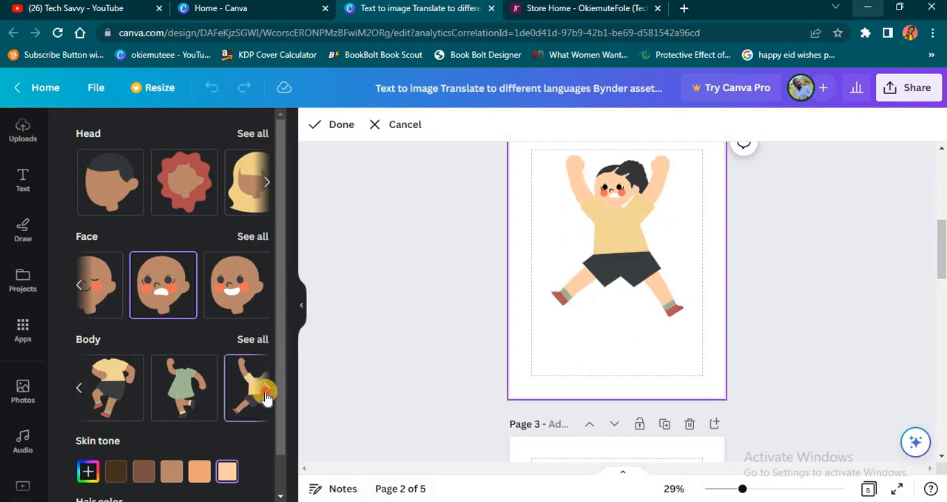
pyautogui.click(187, 392)
pyautogui.click(250, 404)
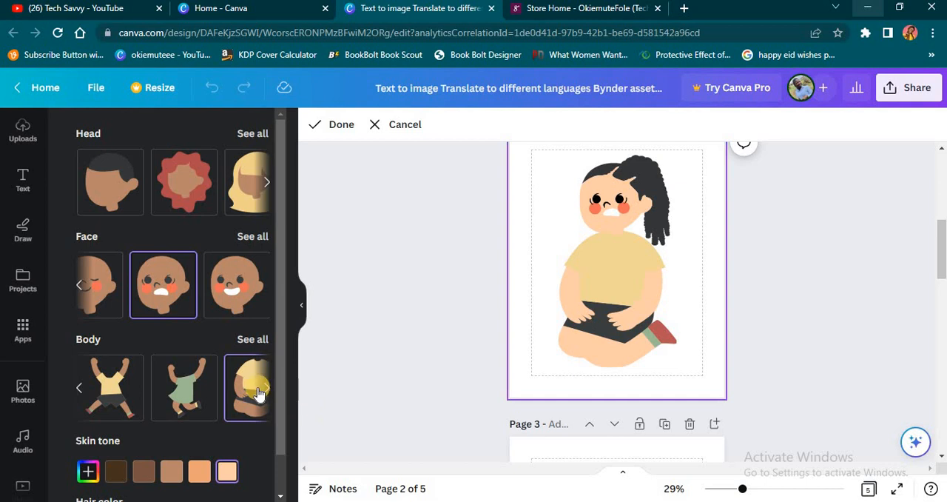
pyautogui.click(267, 392)
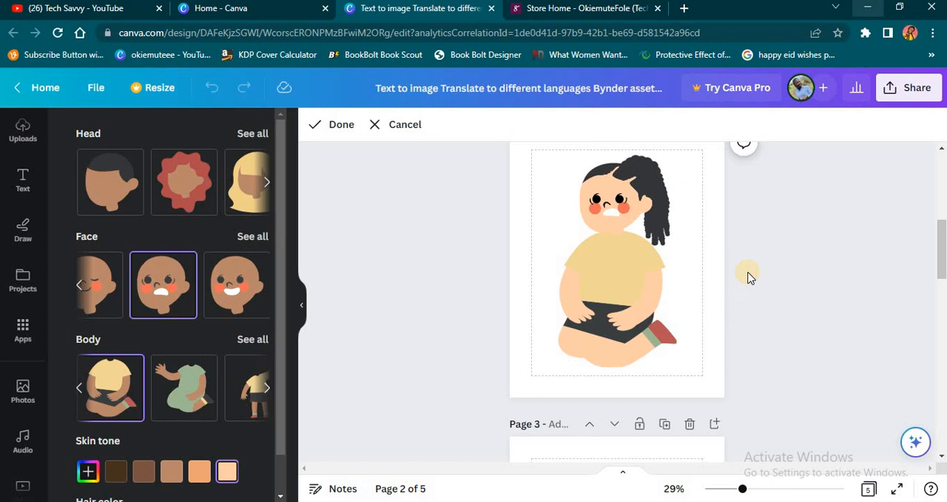
# Insert a new blank page directly after the flyer on page 1.
pyautogui.scroll(-2, 748, 277)
pyautogui.scroll(6, 747, 277)
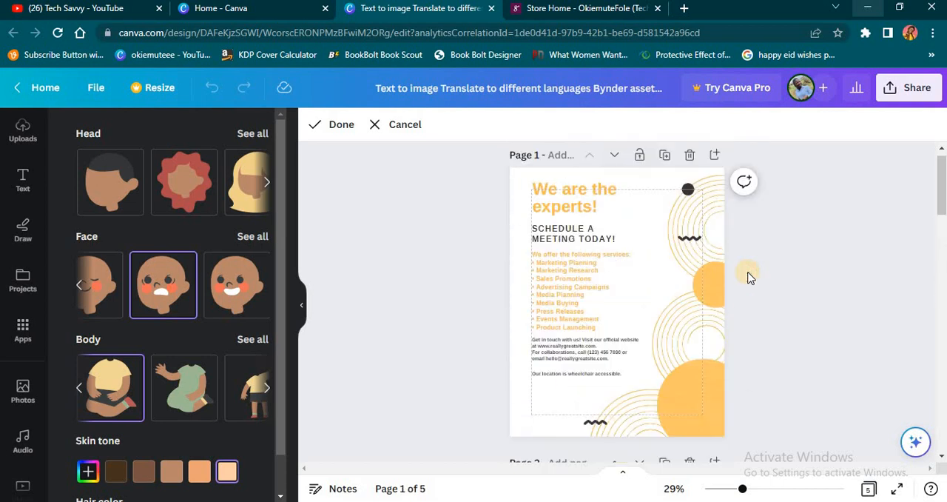
pyautogui.scroll(-3, 749, 277)
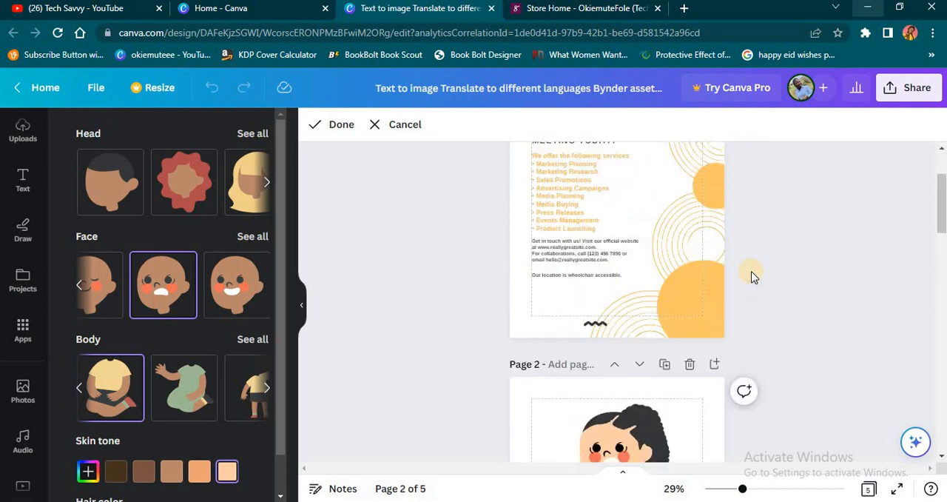
pyautogui.scroll(2, 751, 276)
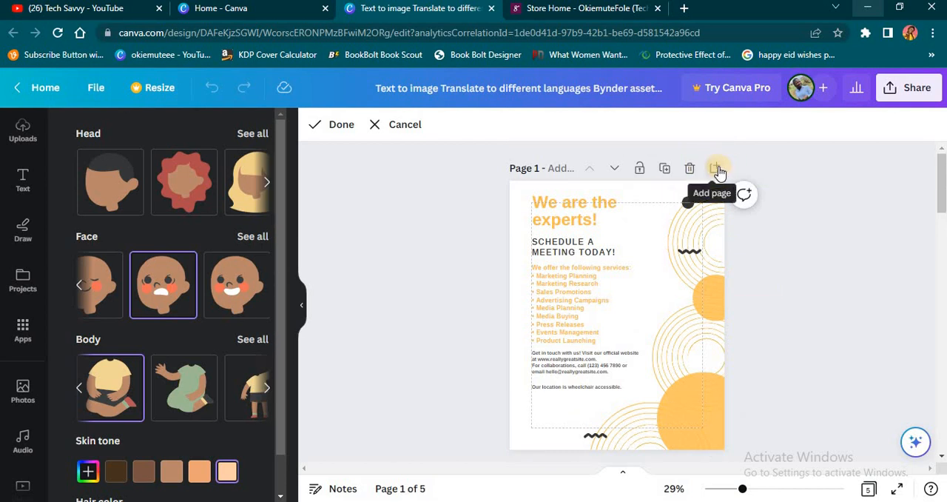
pyautogui.click(716, 170)
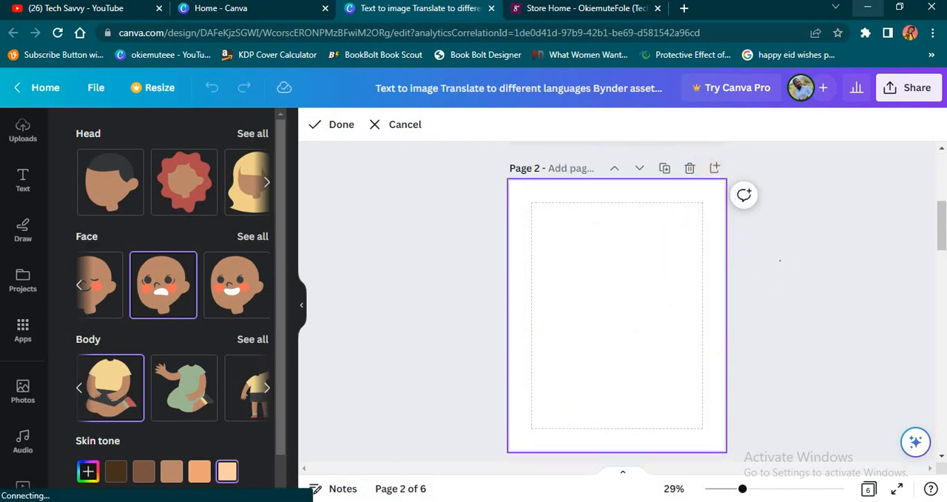
# Open the popular QR Code app for the blank page 2 and start entering its URL.
pyautogui.click(27, 329)
pyautogui.click(25, 330)
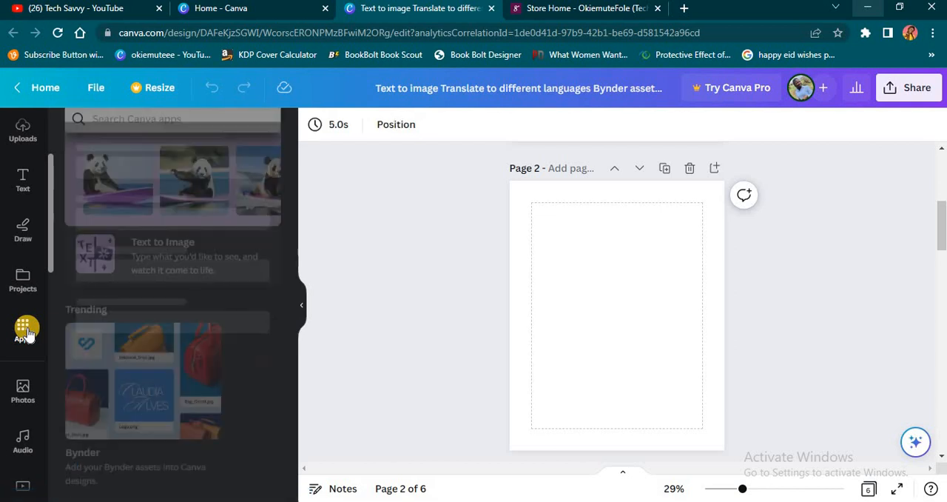
pyautogui.scroll(-3, 225, 400)
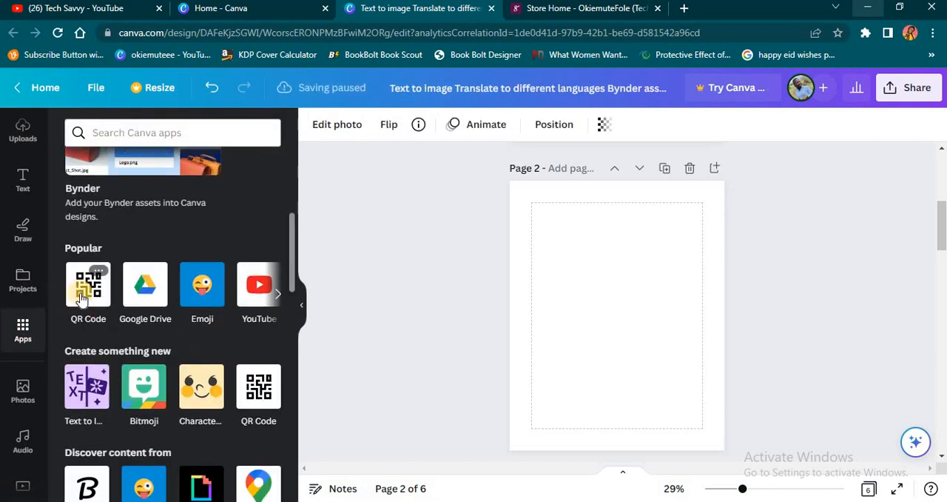
pyautogui.click(83, 290)
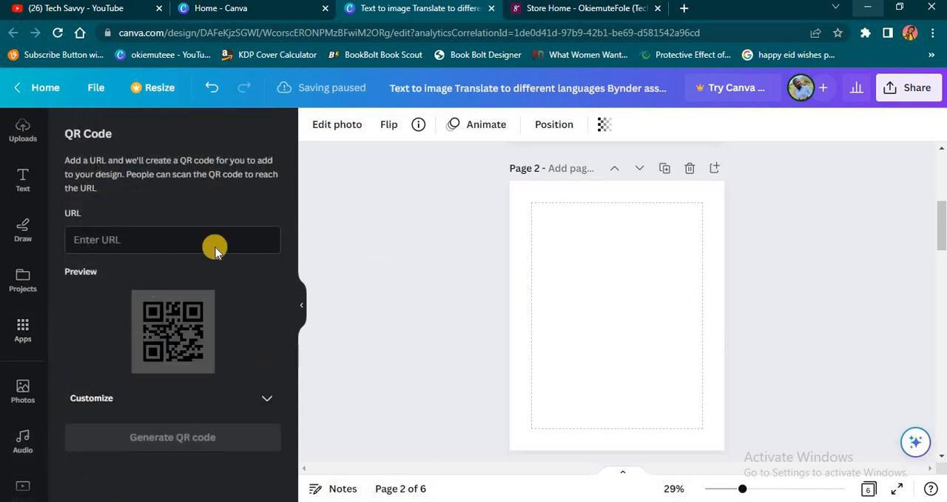
pyautogui.click(224, 237)
pyautogui.click(209, 233)
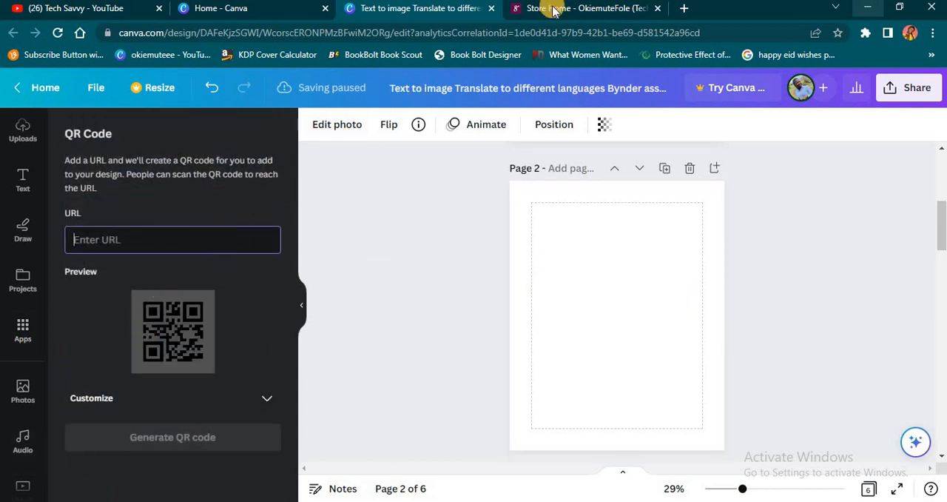
pyautogui.write('s')
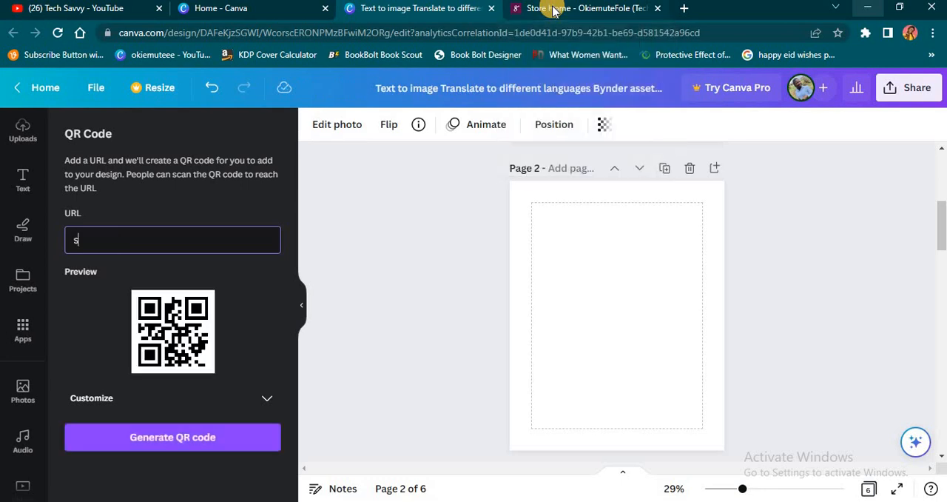
pyautogui.write('elar.c')
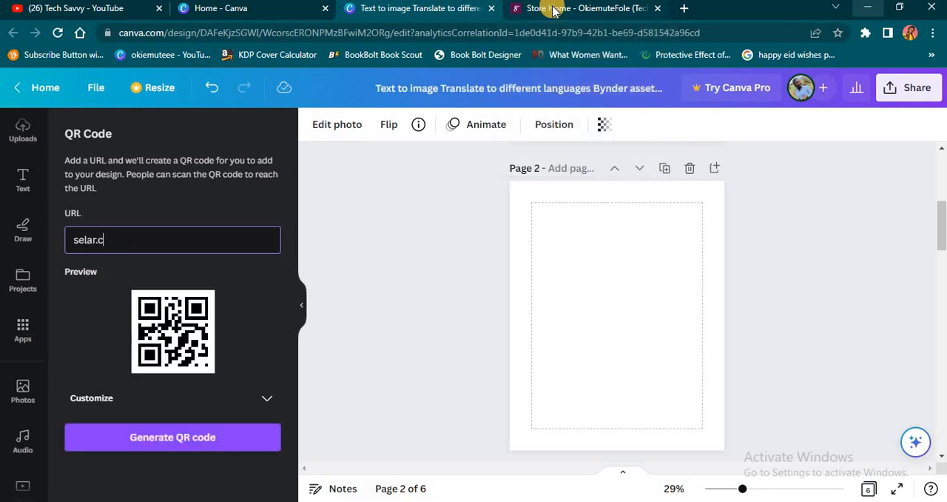
pyautogui.write('o/m')
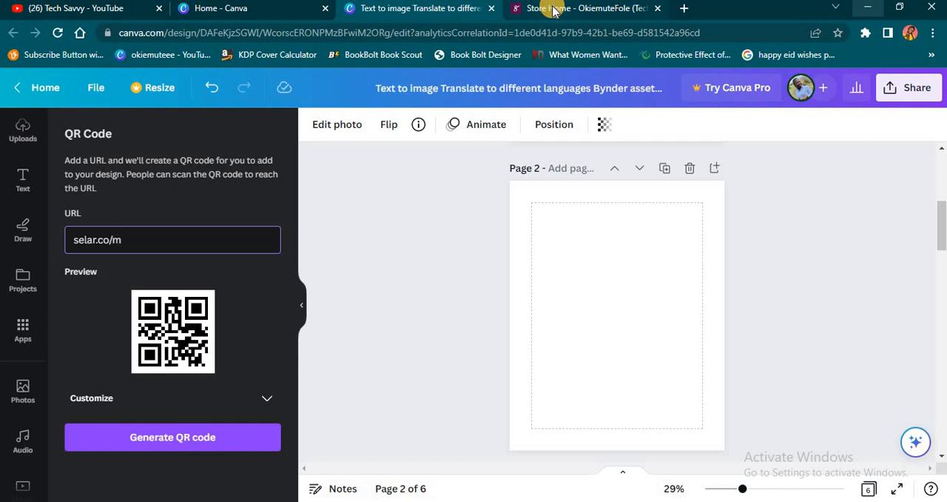
# Replace the QR code's URL with the address of the creator's own .com.ng website.
pyautogui.hotkey('ctrl', 'a')
pyautogui.write('ww')
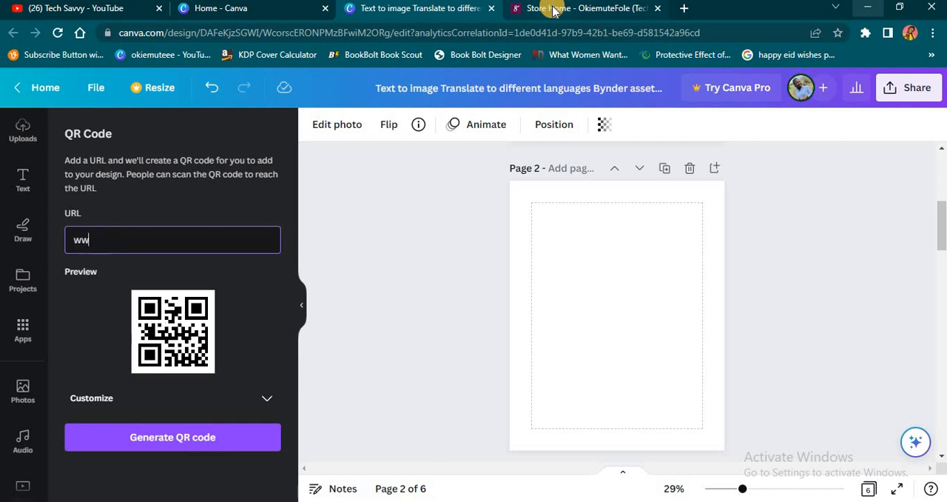
pyautogui.write('w.okiemut')
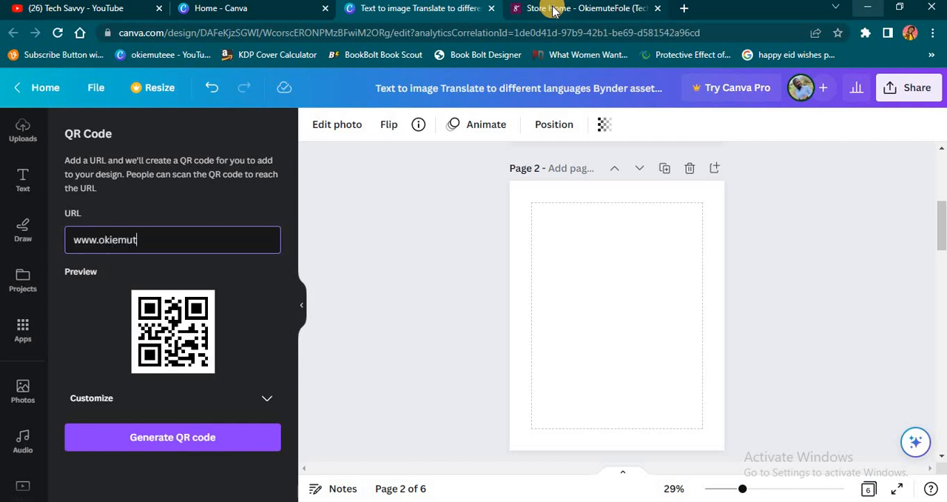
pyautogui.write('efol')
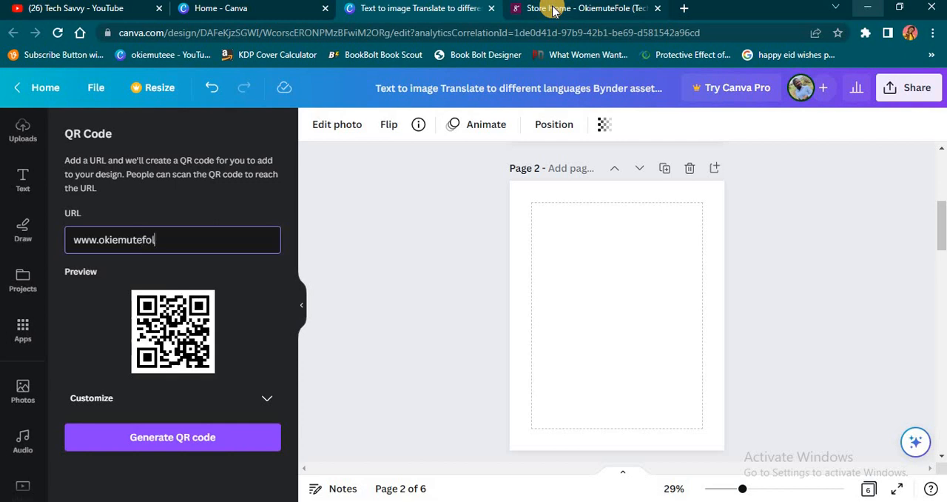
pyautogui.write('e.com.ng')
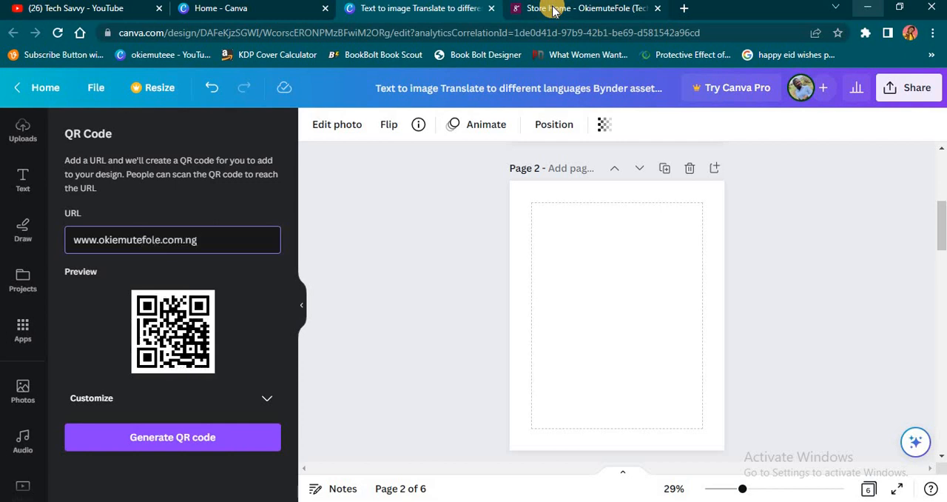
# Customize the QR code by setting its foreground color to red, #D60000.
pyautogui.click(266, 402)
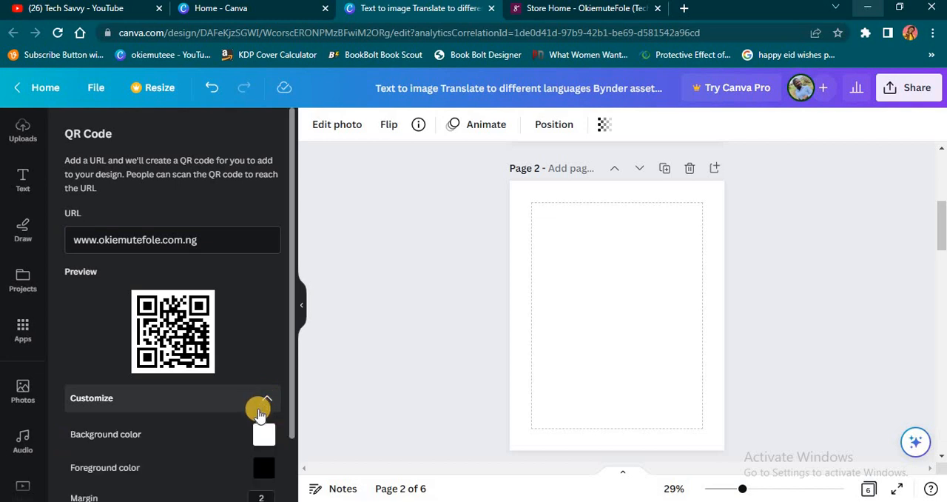
pyautogui.scroll(-1, 259, 407)
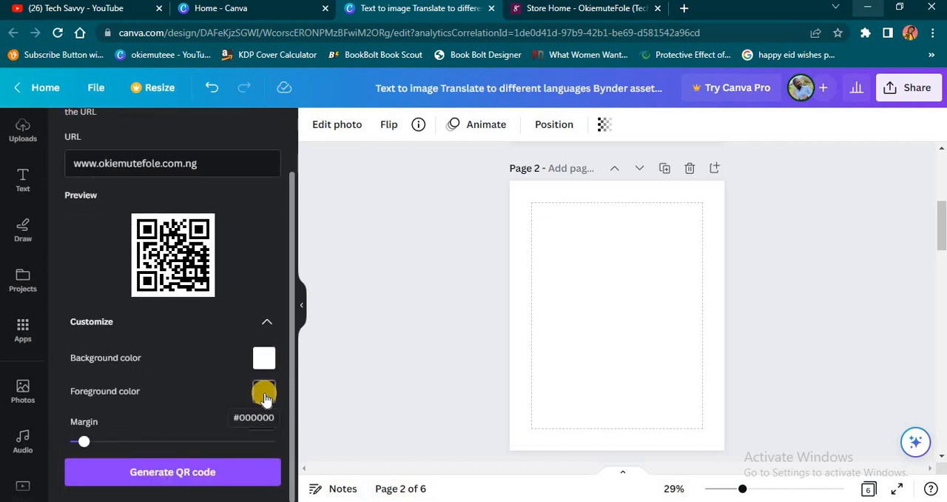
pyautogui.click(262, 390)
pyautogui.moveTo(384, 306); pyautogui.dragTo(469, 250)
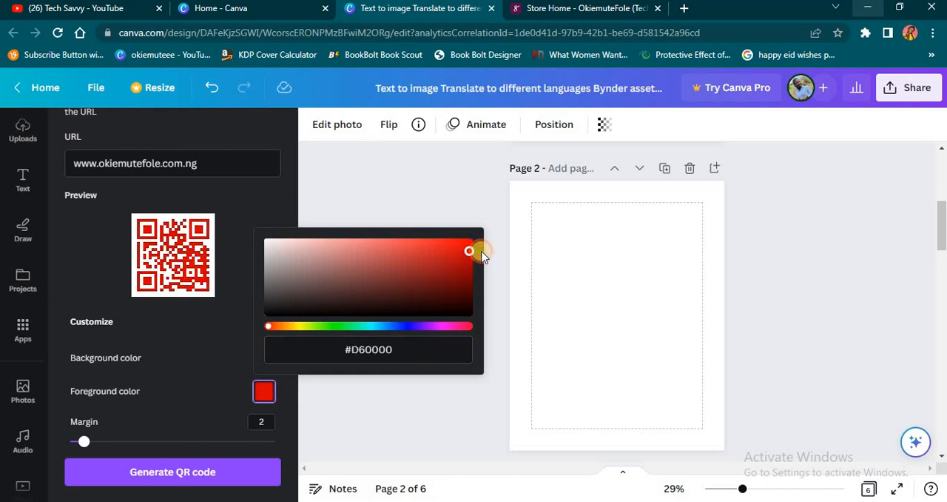
pyautogui.click(203, 389)
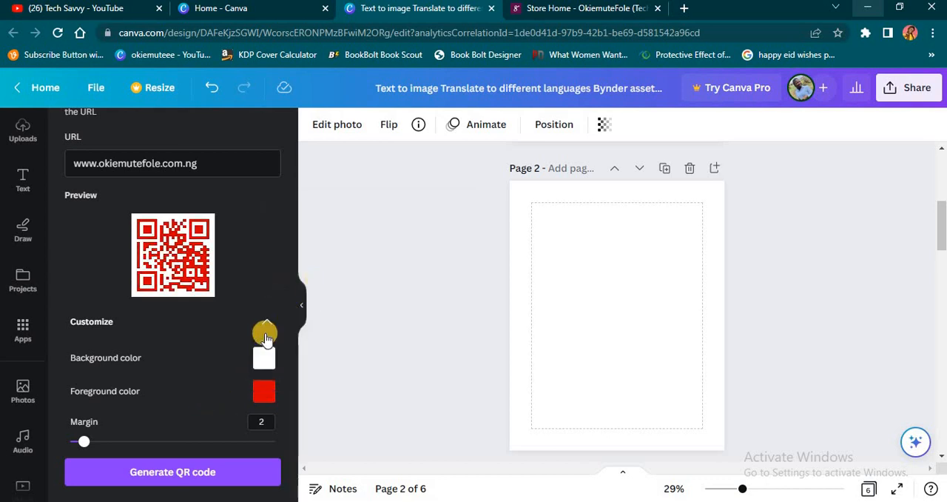
# Set the QR code's background color to light green, #6BFF87.
pyautogui.click(265, 359)
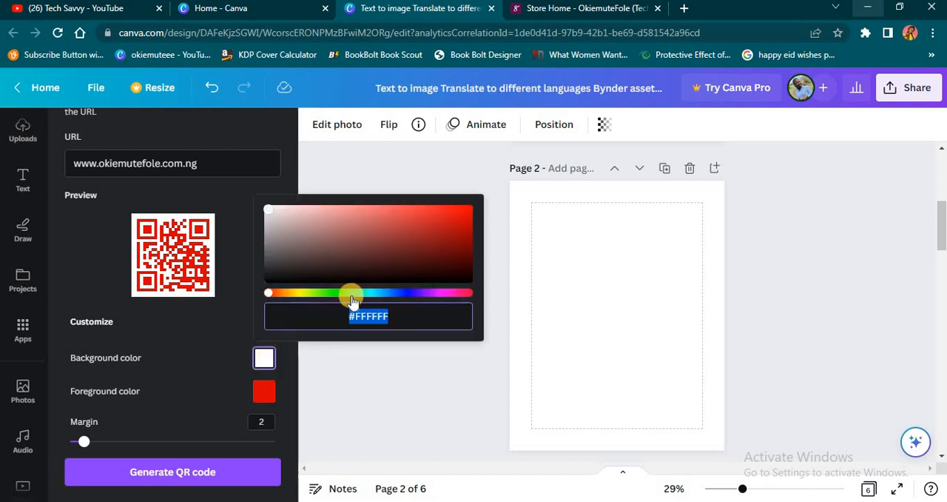
pyautogui.moveTo(351, 293); pyautogui.dragTo(340, 293)
pyautogui.moveTo(355, 258); pyautogui.dragTo(386, 208)
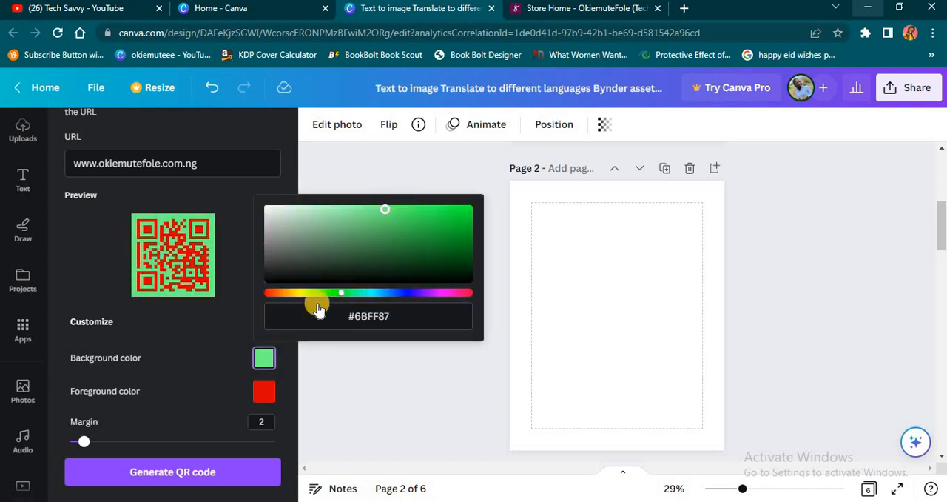
# Generate the QR code with a margin of 2 and add it to page 2.
pyautogui.moveTo(82, 447)
pyautogui.mouseDown()
pyautogui.moveTo(123, 448)
pyautogui.moveTo(84, 442)
pyautogui.mouseUp()
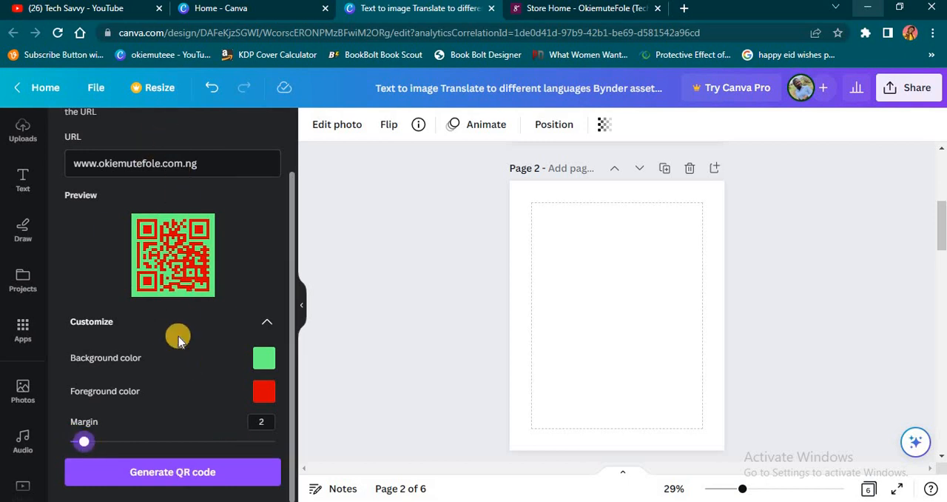
pyautogui.click(185, 479)
pyautogui.rightClick(181, 472)
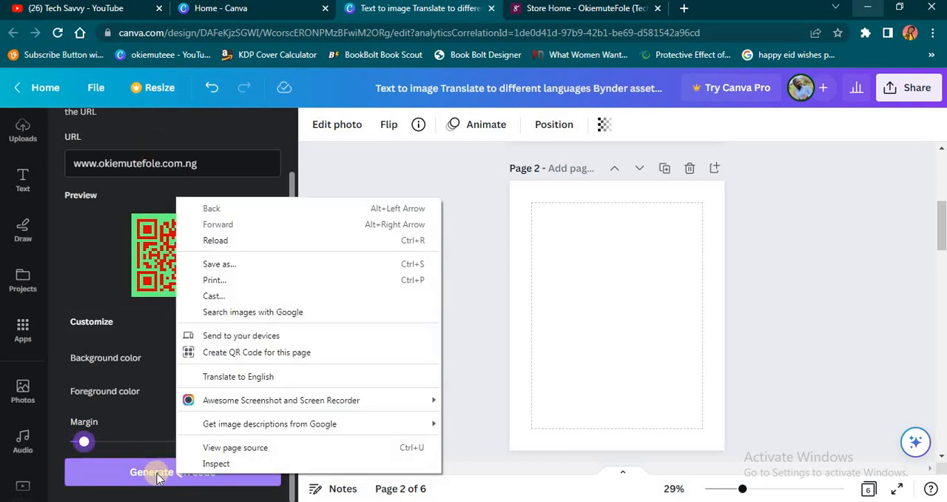
pyautogui.click(153, 467)
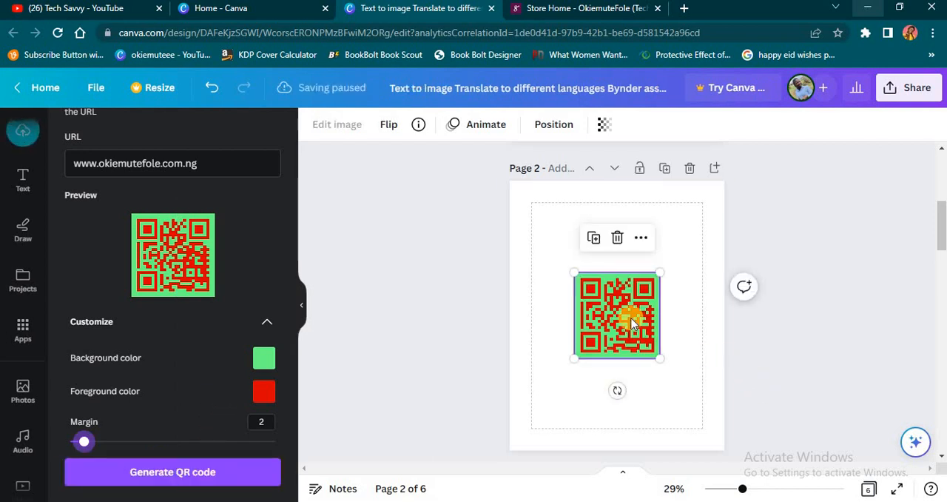
pyautogui.moveTo(629, 344); pyautogui.dragTo(630, 318)
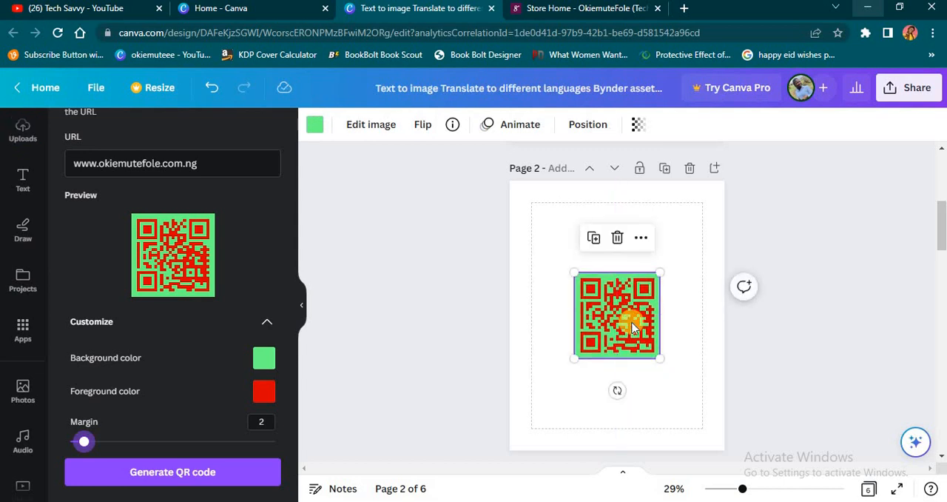
pyautogui.click(740, 348)
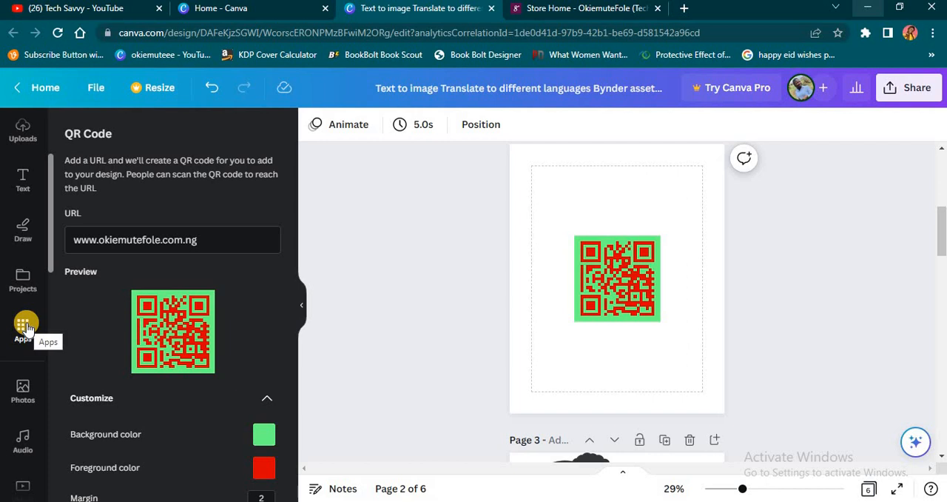
# Generate Text to Image results for "i need an image of titanic" and place the first ship image at page 2's upper-left corner.
pyautogui.click(26, 328)
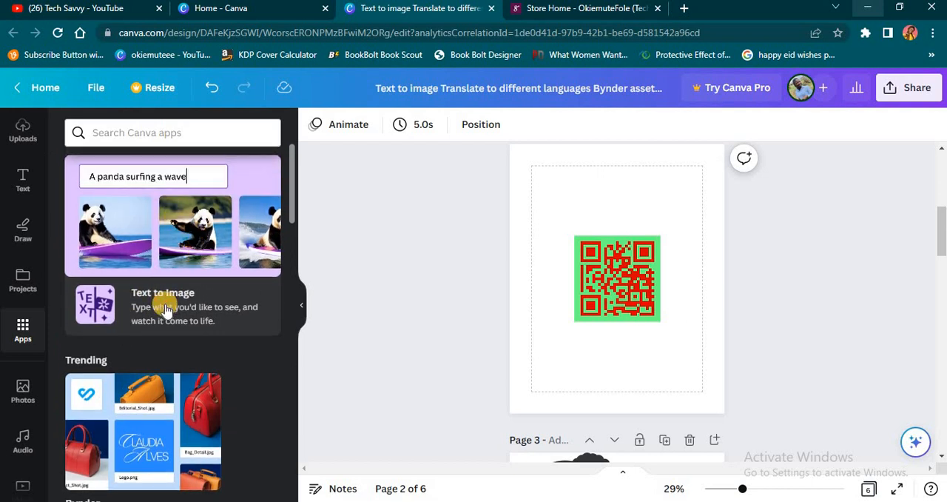
pyautogui.click(166, 311)
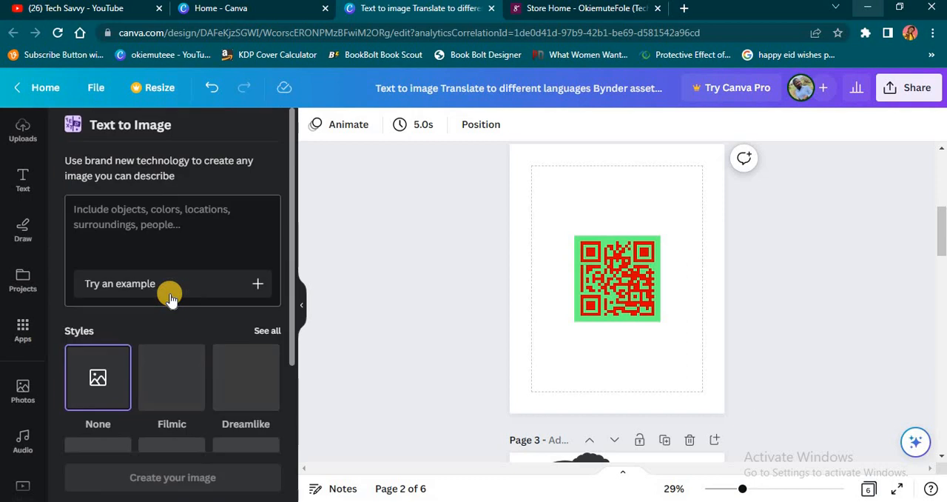
pyautogui.click(162, 224)
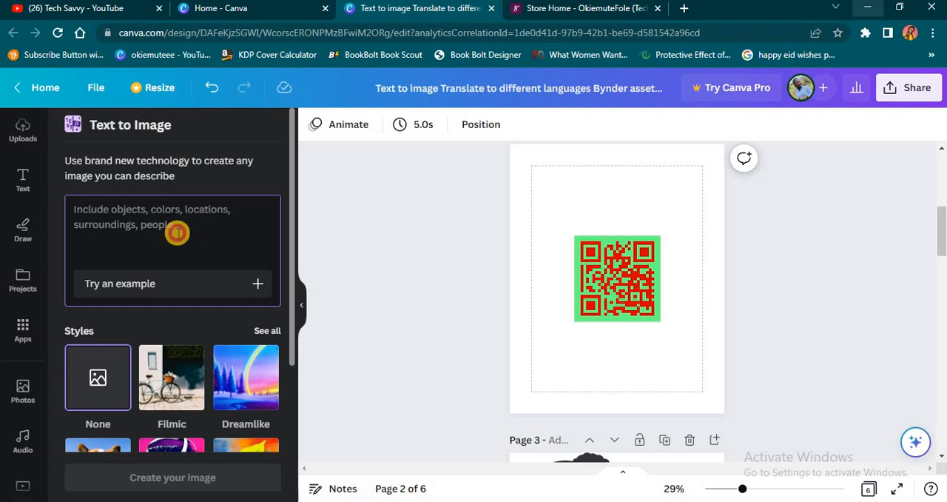
pyautogui.write('i need an image of tita')
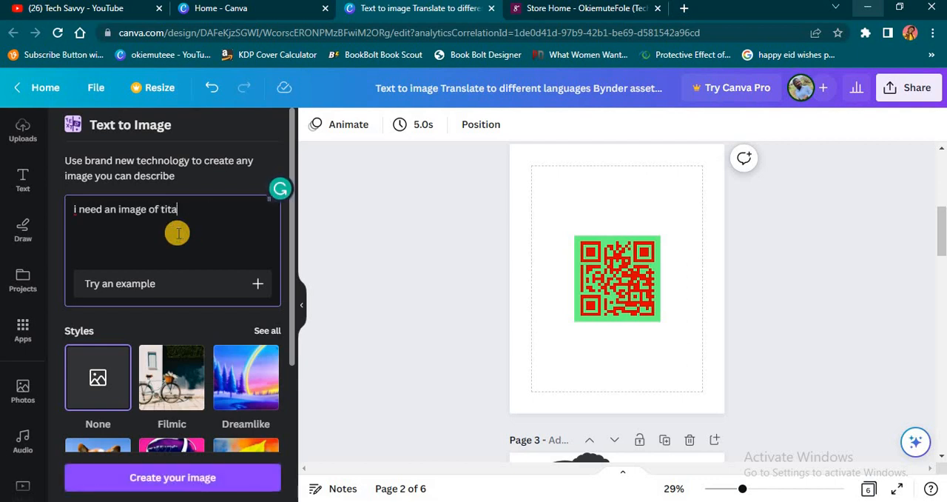
pyautogui.write('nic')
pyautogui.press('Return')
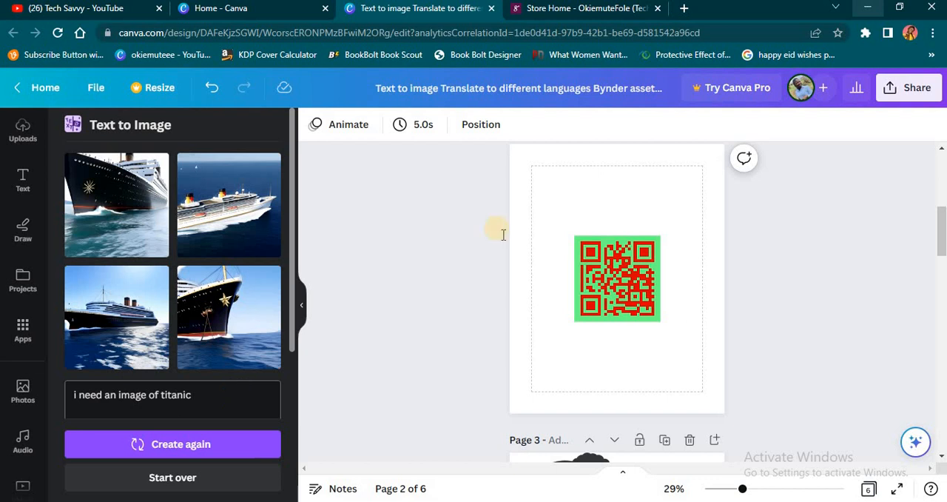
pyautogui.click(136, 198)
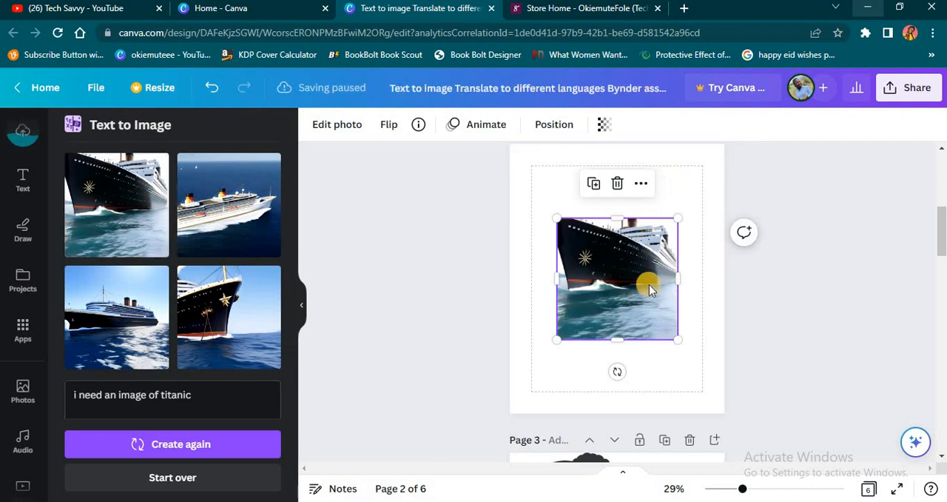
pyautogui.moveTo(649, 285); pyautogui.dragTo(596, 200)
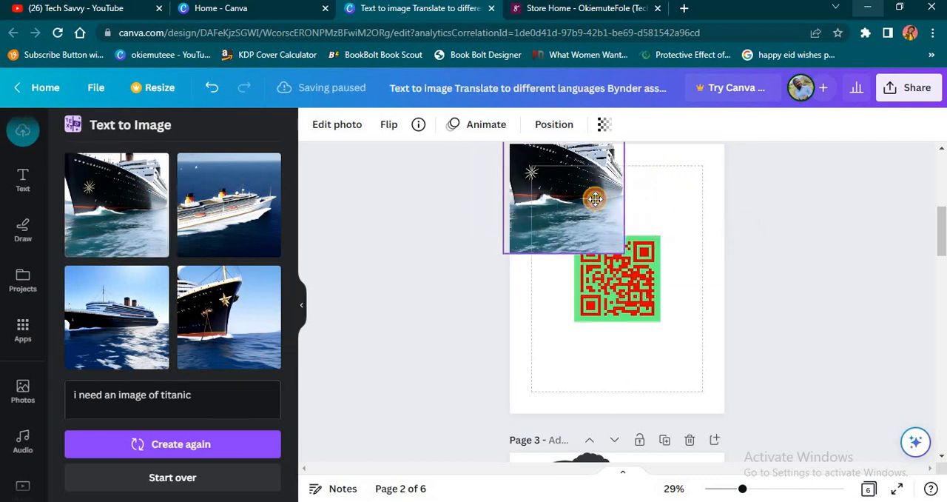
# Generate images from the prompt "i need a mermaid image" and add the fourth and first results to page 2.
pyautogui.click(199, 408)
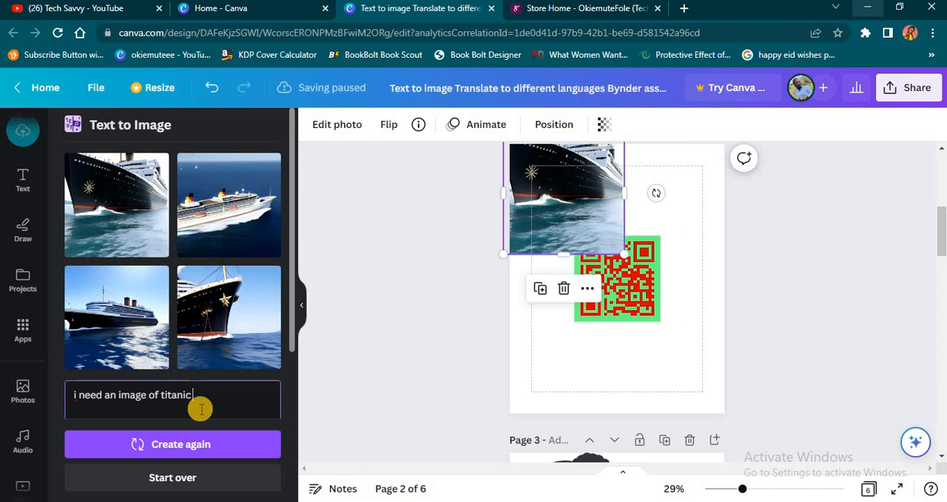
pyautogui.hotkey('ctrl', 'a')
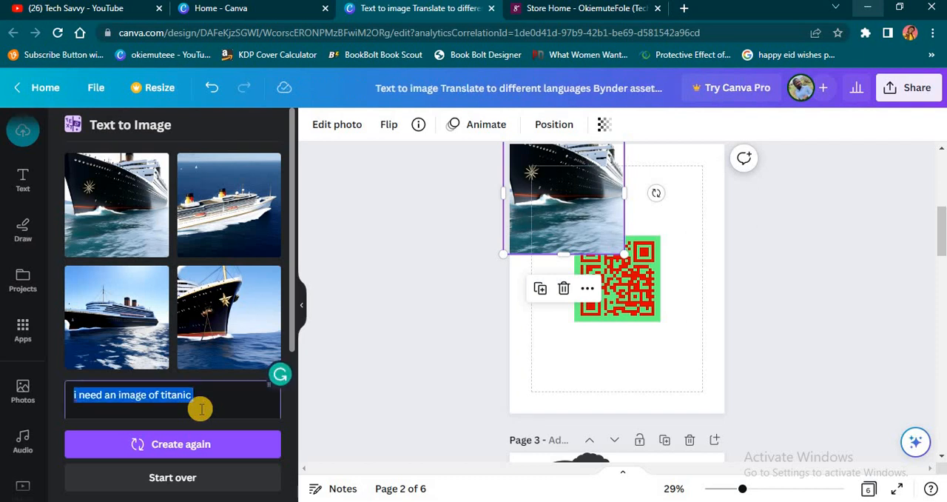
pyautogui.write('i need a mermaid i')
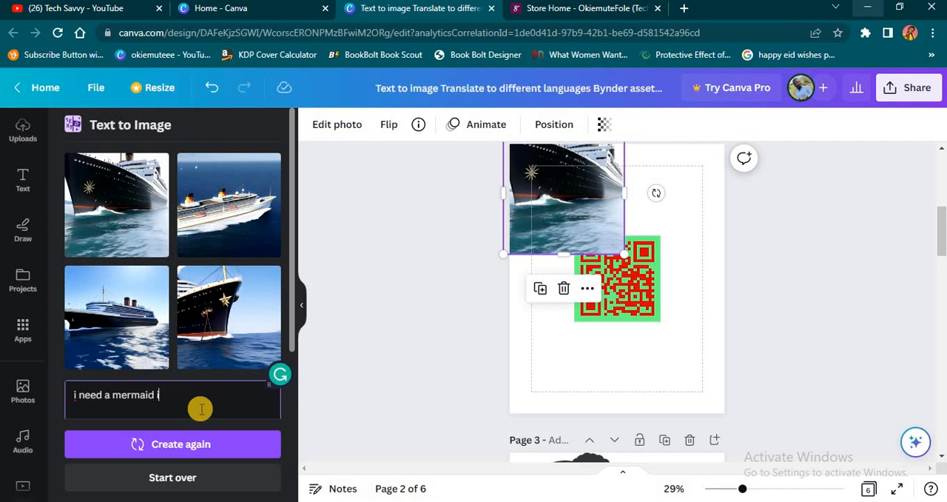
pyautogui.write('mage')
pyautogui.press('Return')
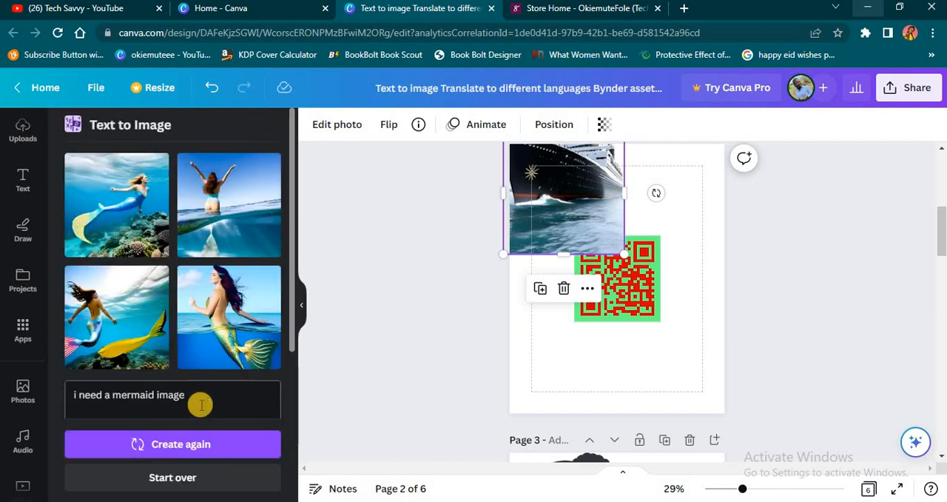
pyautogui.click(252, 302)
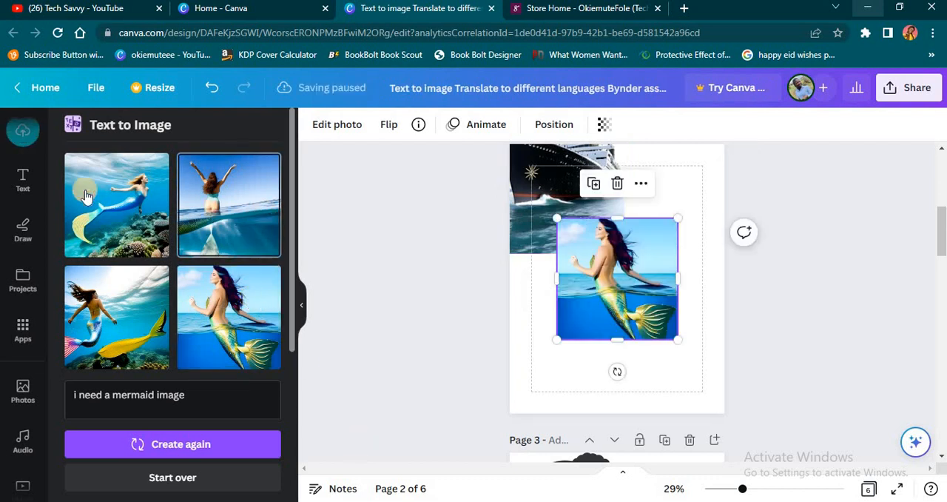
pyautogui.click(142, 243)
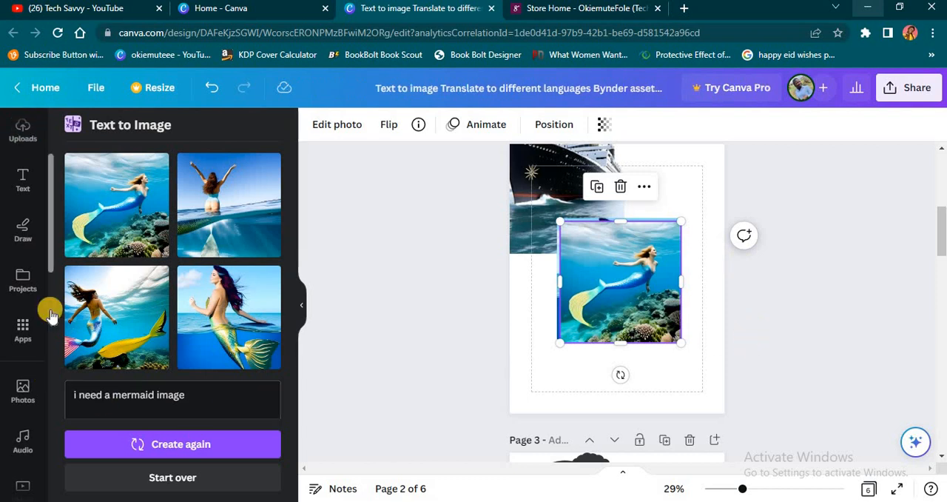
# Review the design's pages, from the original flyer through the generated images, character and map to the Yoruba version.
pyautogui.scroll(3, 801, 336)
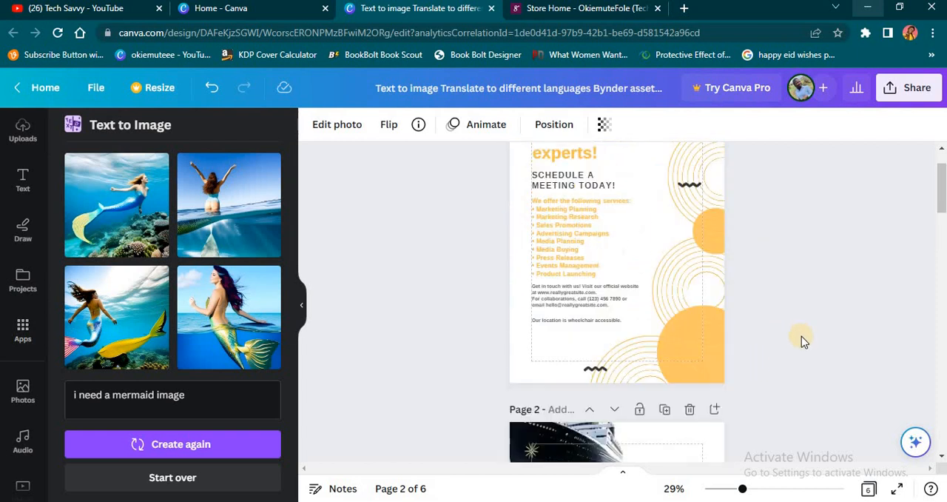
pyautogui.scroll(-6, 802, 335)
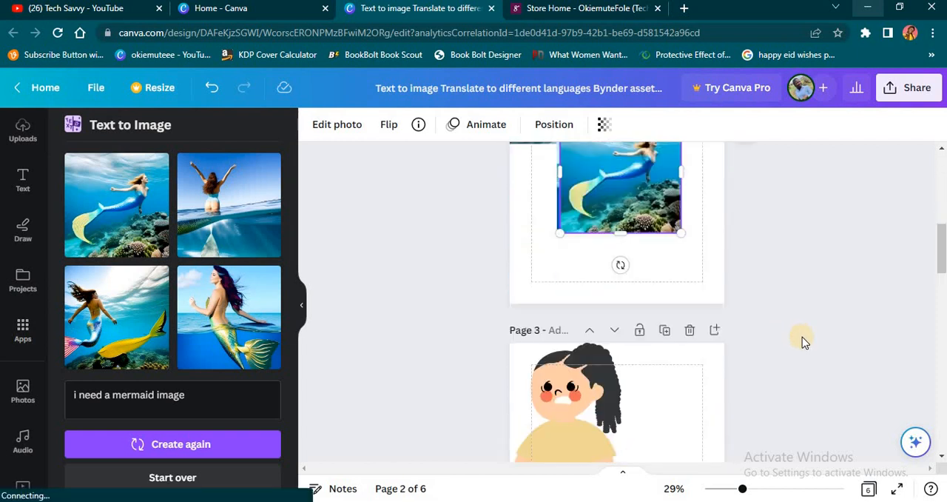
pyautogui.scroll(-1, 803, 336)
pyautogui.scroll(-4, 631, 293)
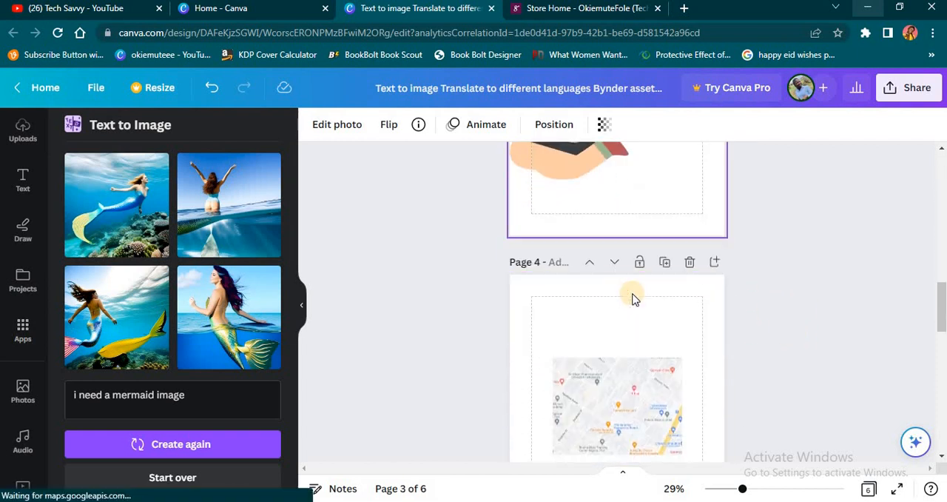
pyautogui.scroll(-2, 546, 391)
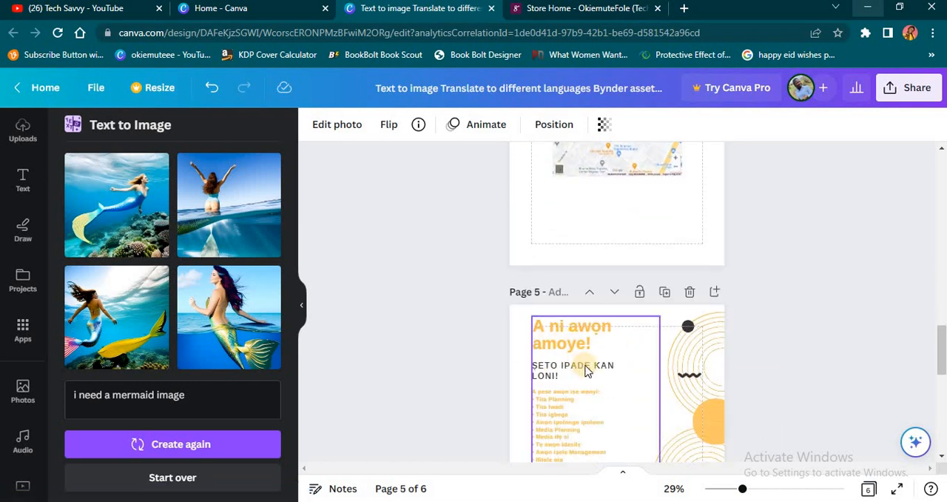
pyautogui.scroll(10, 587, 363)
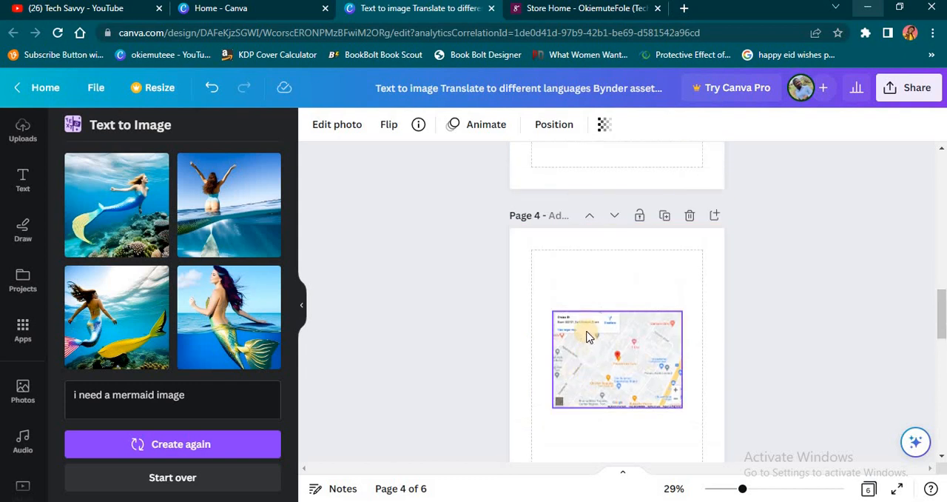
pyautogui.scroll(3, 587, 327)
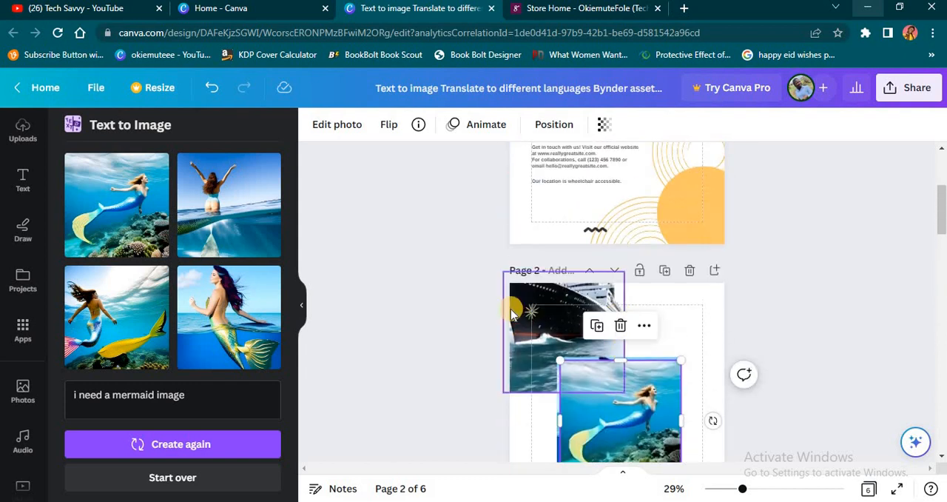
pyautogui.scroll(2, 628, 420)
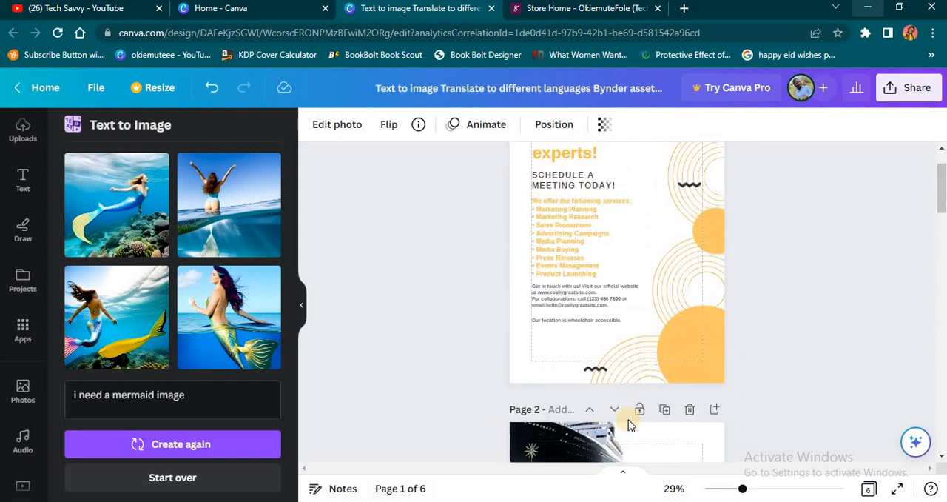
pyautogui.scroll(1, 628, 420)
pyautogui.scroll(-5, 628, 419)
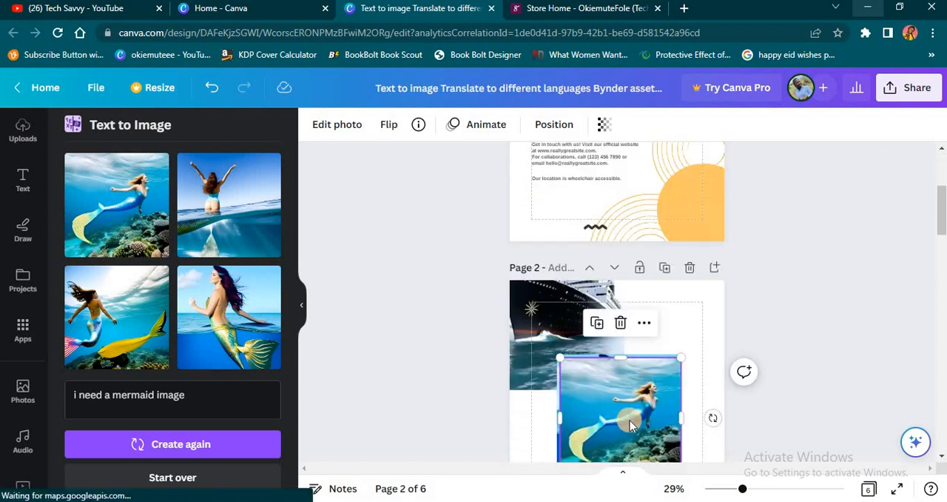
pyautogui.scroll(-1, 635, 424)
pyautogui.scroll(-3, 642, 419)
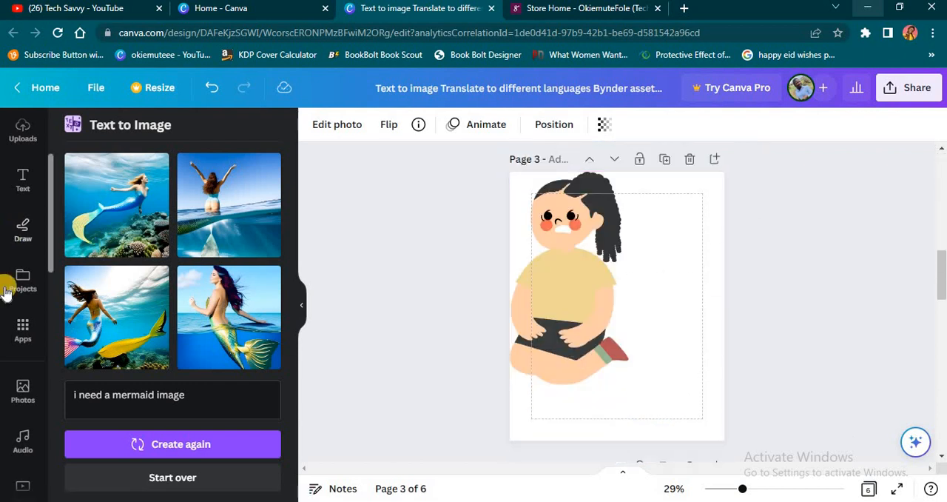
# Bring up the popular Canva apps and add a blank page directly after the flyer on page 1.
pyautogui.click(13, 335)
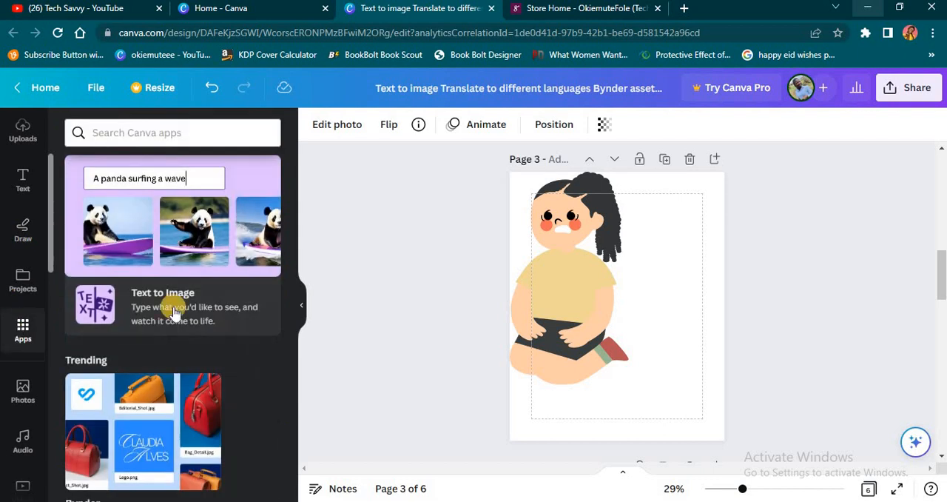
pyautogui.scroll(-3, 232, 359)
pyautogui.scroll(-1, 232, 363)
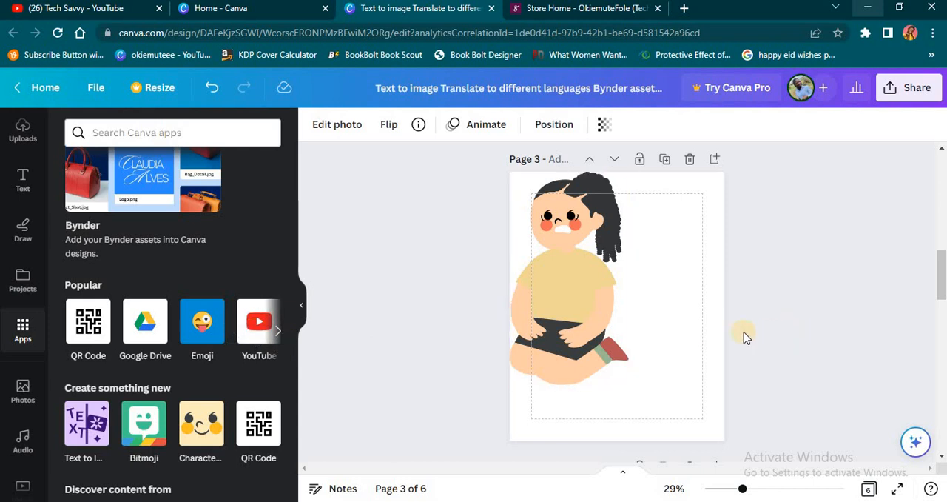
pyautogui.scroll(-3, 691, 356)
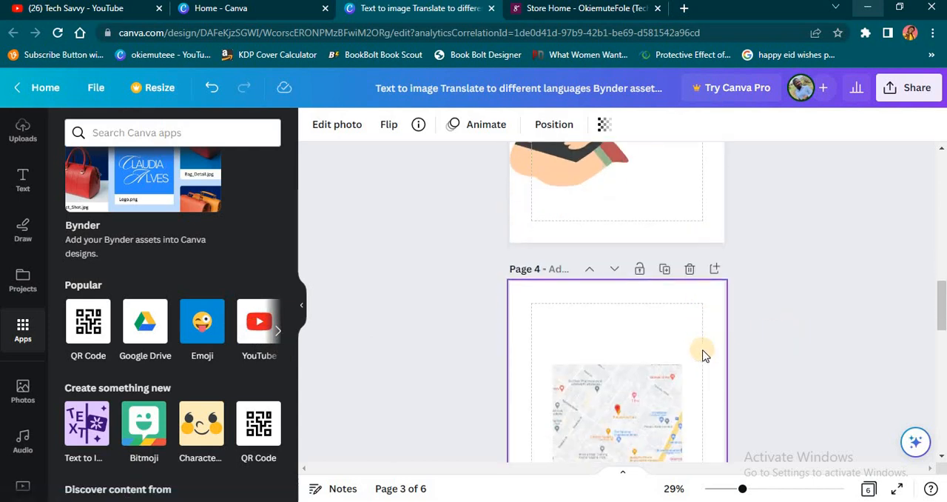
pyautogui.scroll(-3, 704, 348)
pyautogui.scroll(3, 696, 326)
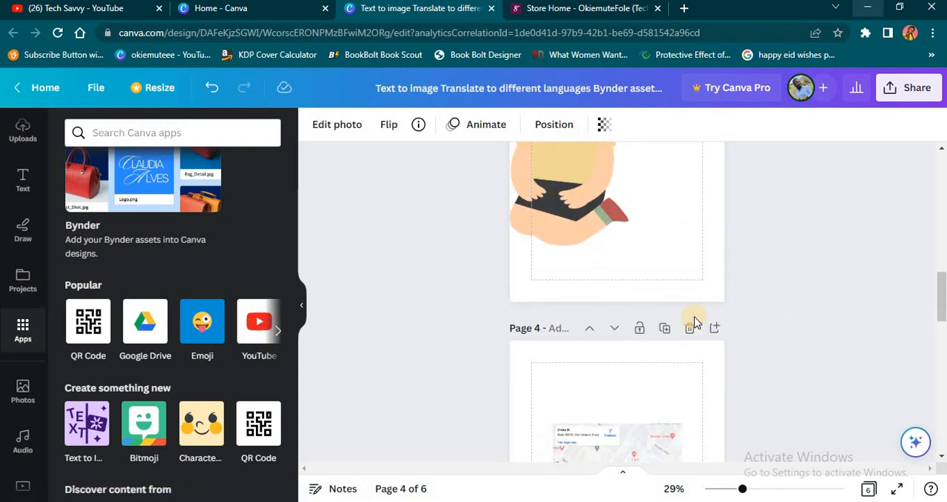
pyautogui.scroll(15, 694, 322)
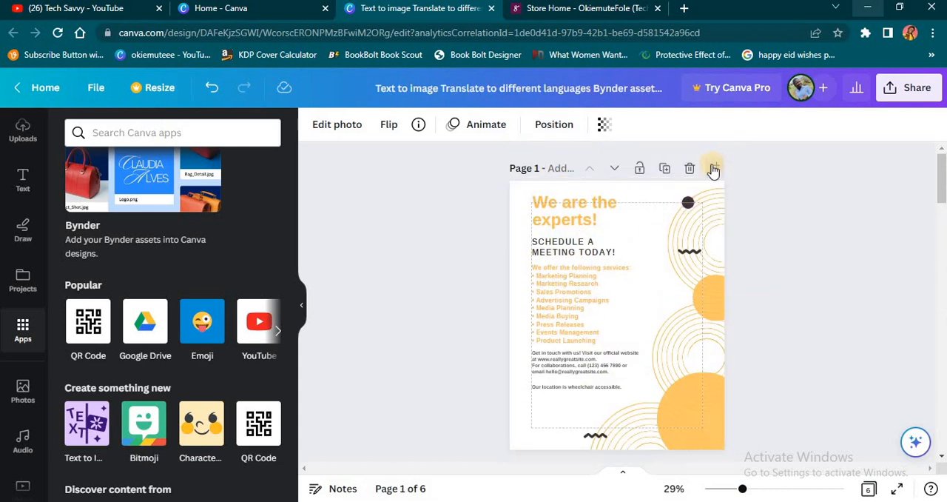
pyautogui.click(714, 168)
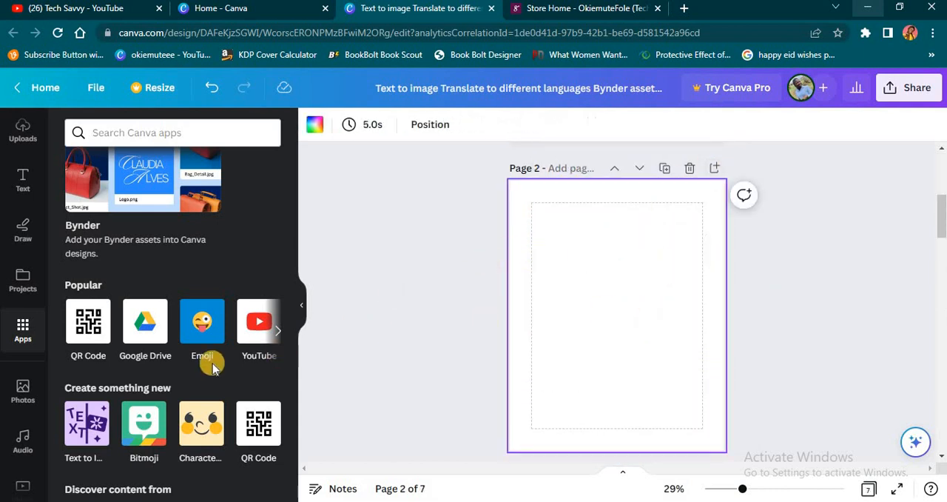
# Search the YouTube app for videos from the Tech Savvy creator, using the channel name plus the creator's name.
pyautogui.click(251, 334)
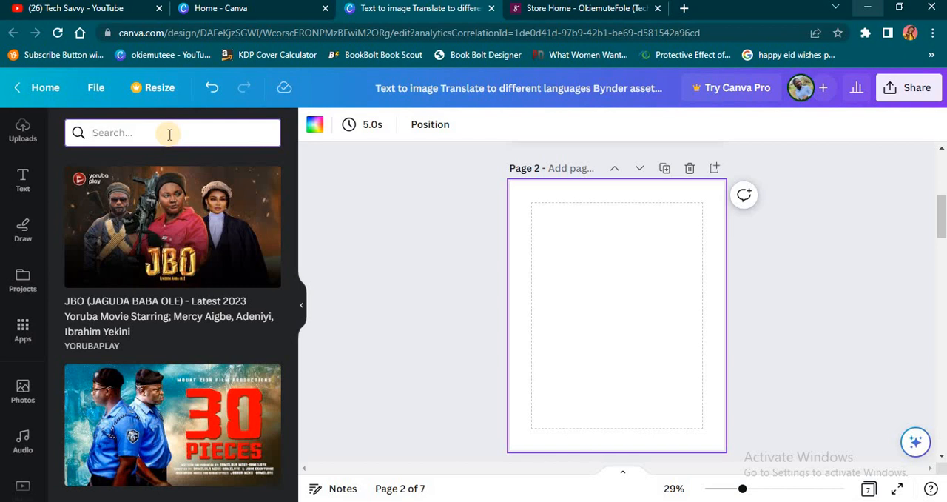
pyautogui.click(169, 134)
pyautogui.write('techsavvy okiemute')
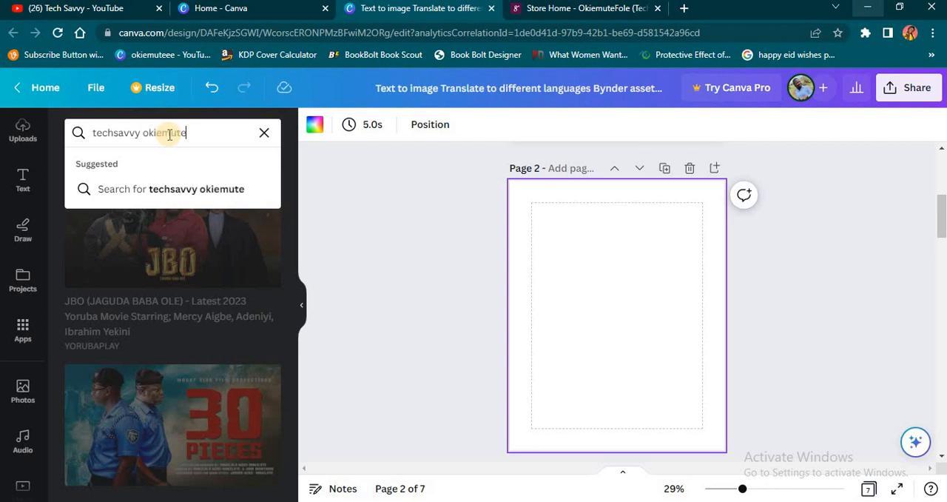
pyautogui.press('Return')
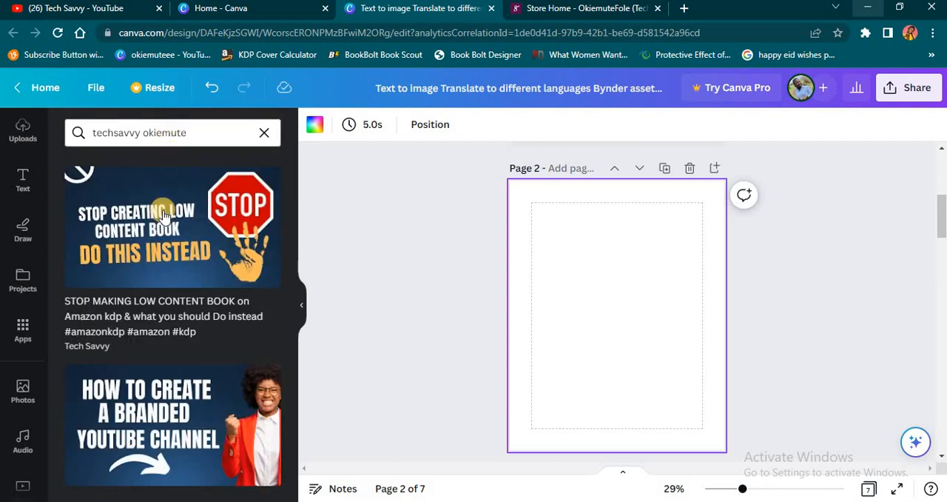
# Add the video about growing a business online using WhatsApp Business to the blank page 2 and view it enlarged.
pyautogui.scroll(-5, 163, 363)
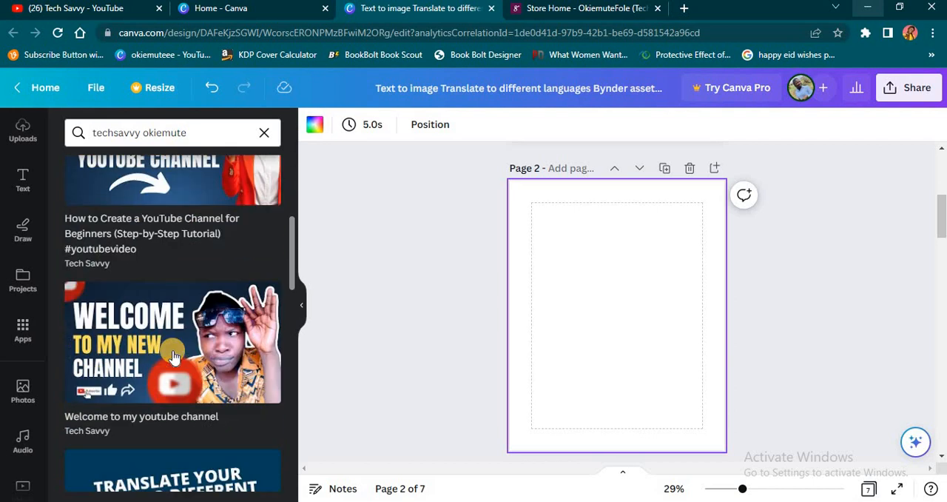
pyautogui.scroll(1, 170, 353)
pyautogui.scroll(-4, 170, 353)
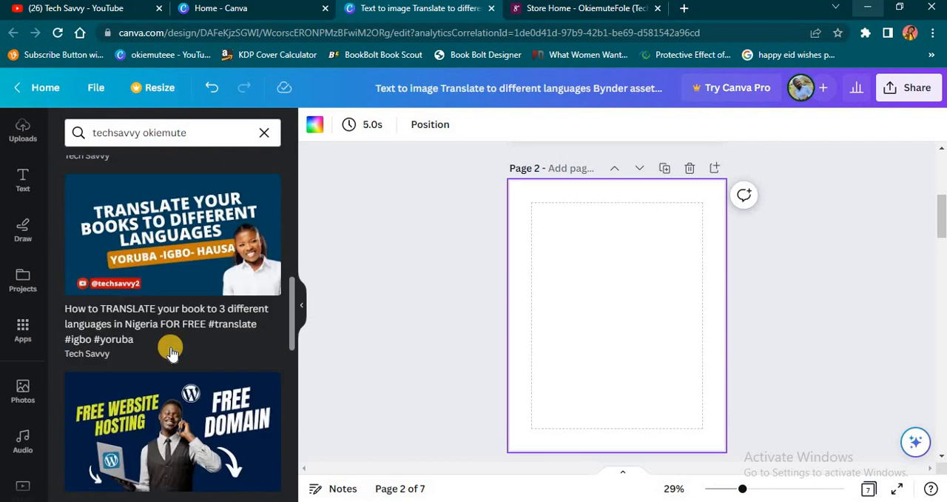
pyautogui.scroll(-6, 192, 368)
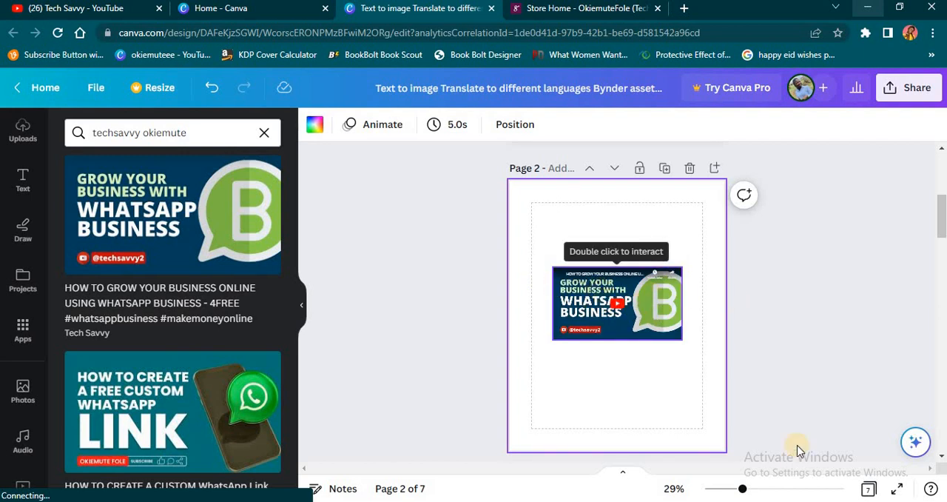
pyautogui.click(762, 488)
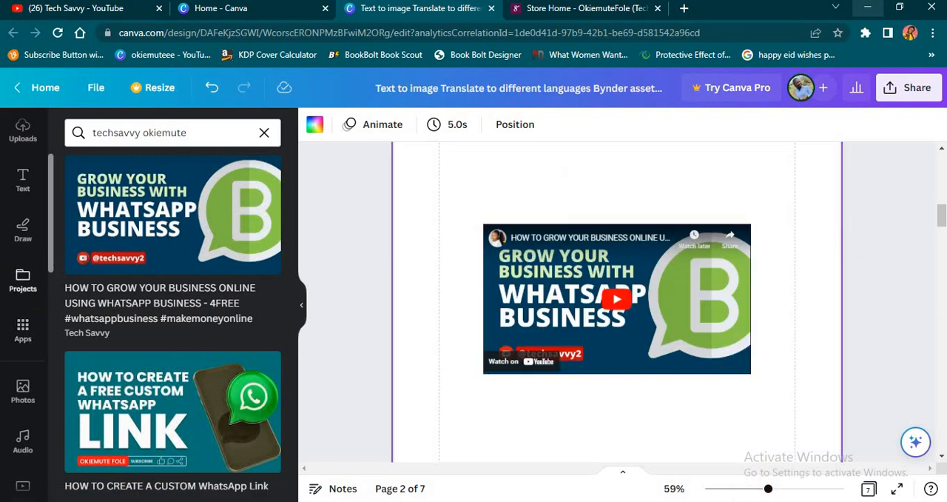
# Open the GIPHY app from the popular Canva apps and browse its GIFs.
pyautogui.click(23, 331)
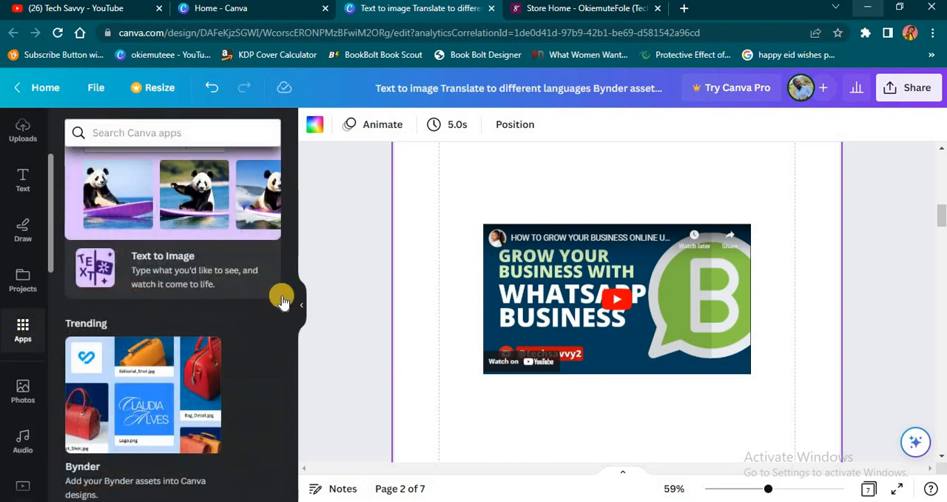
pyautogui.scroll(-10, 227, 319)
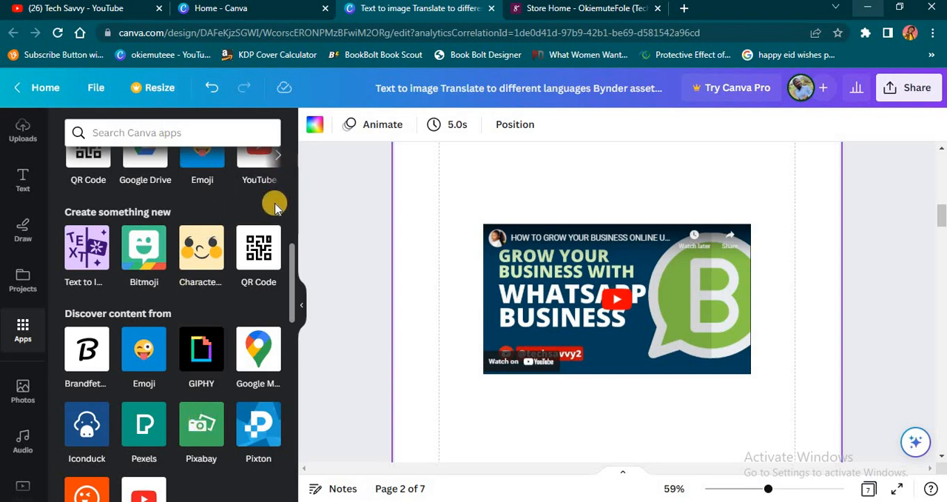
pyautogui.scroll(3, 276, 208)
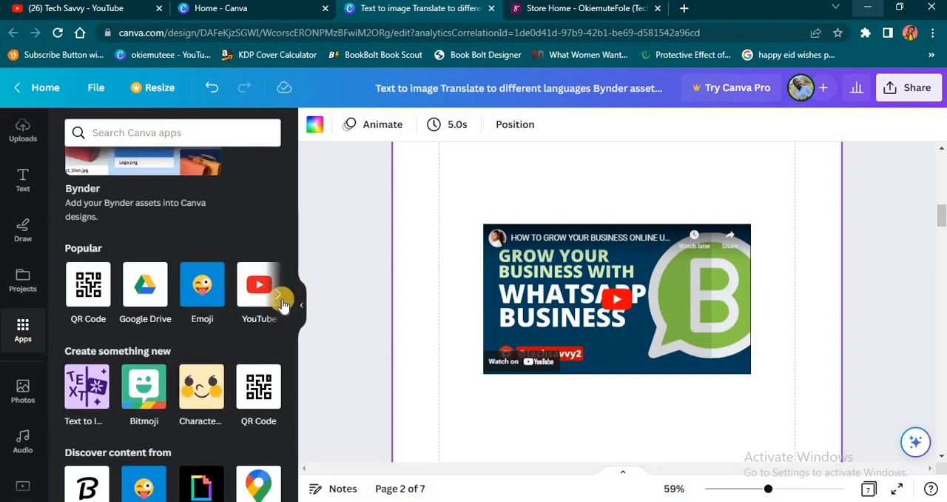
pyautogui.click(280, 296)
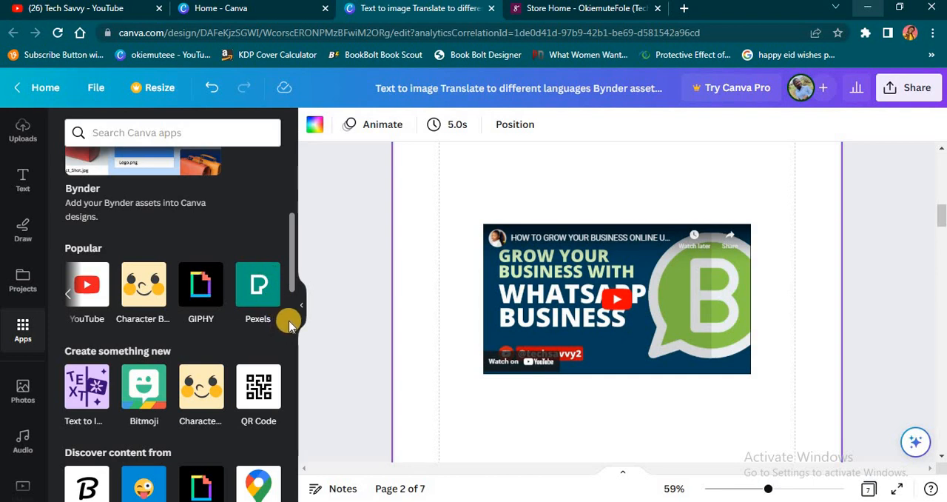
pyautogui.click(200, 297)
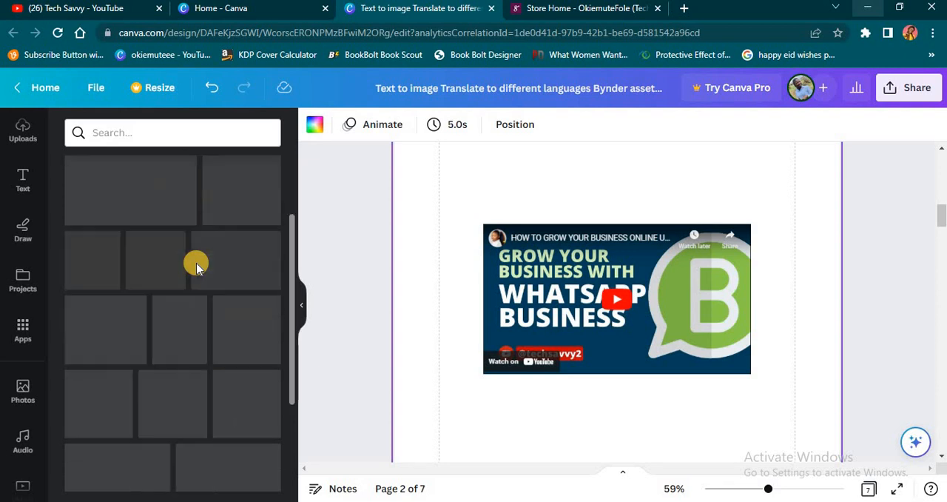
pyautogui.scroll(-1, 196, 263)
pyautogui.scroll(-2, 196, 270)
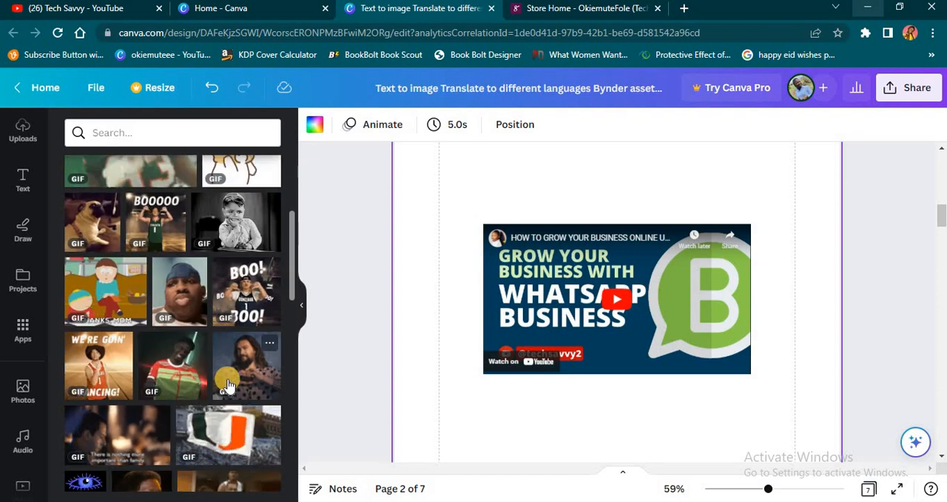
pyautogui.scroll(-2, 229, 362)
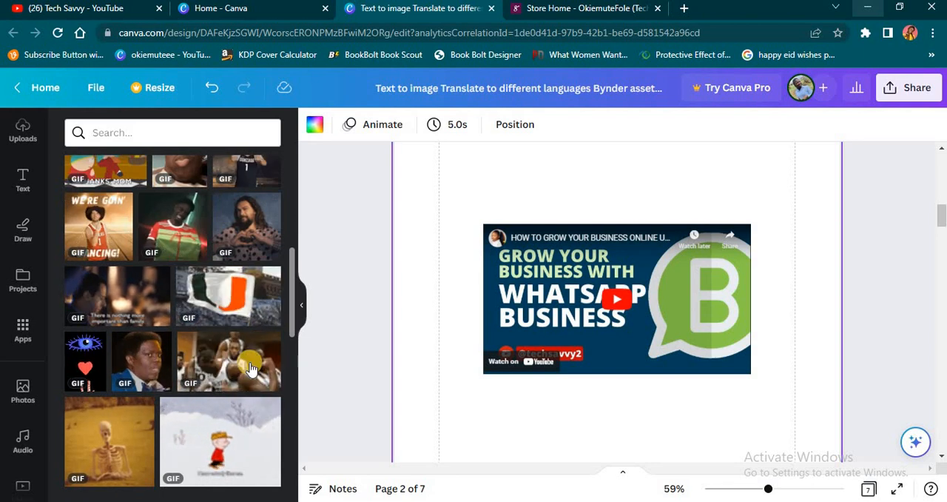
# Add a blank page directly after page 2, which holds the YouTube video.
pyautogui.scroll(-2, 733, 414)
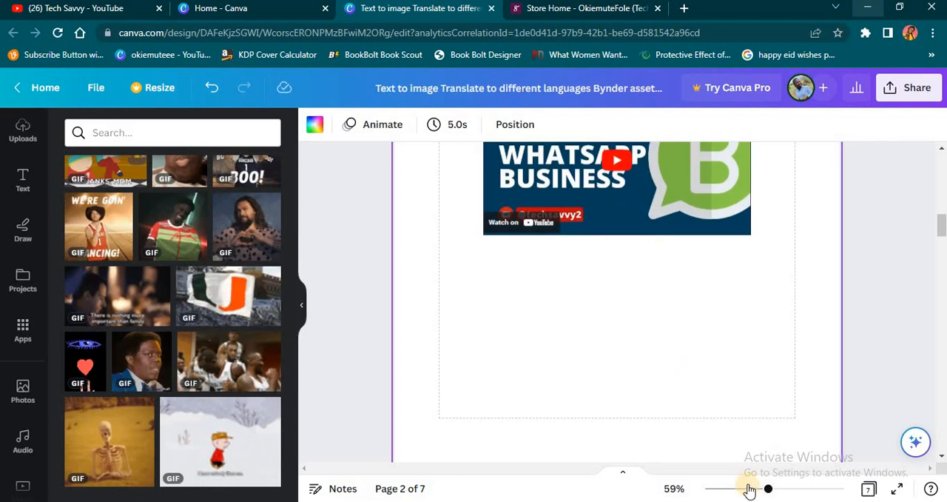
pyautogui.click(743, 488)
pyautogui.scroll(4, 732, 244)
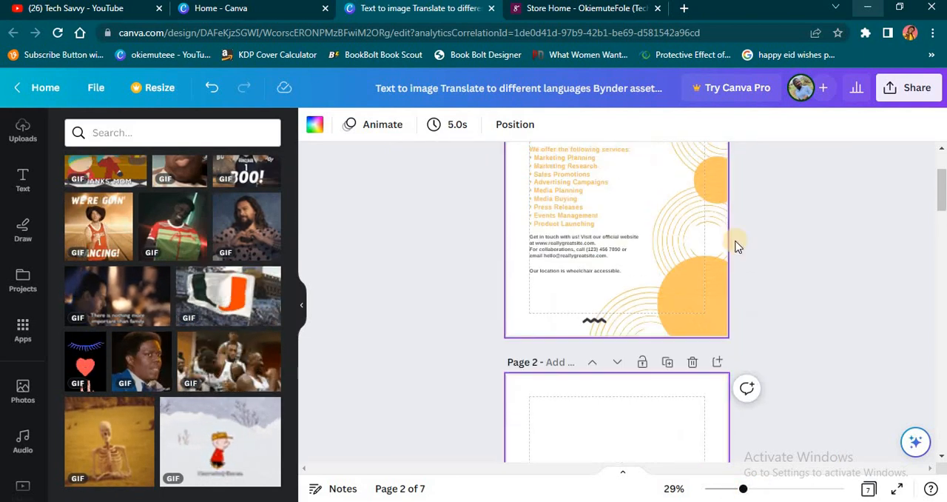
pyautogui.click(717, 367)
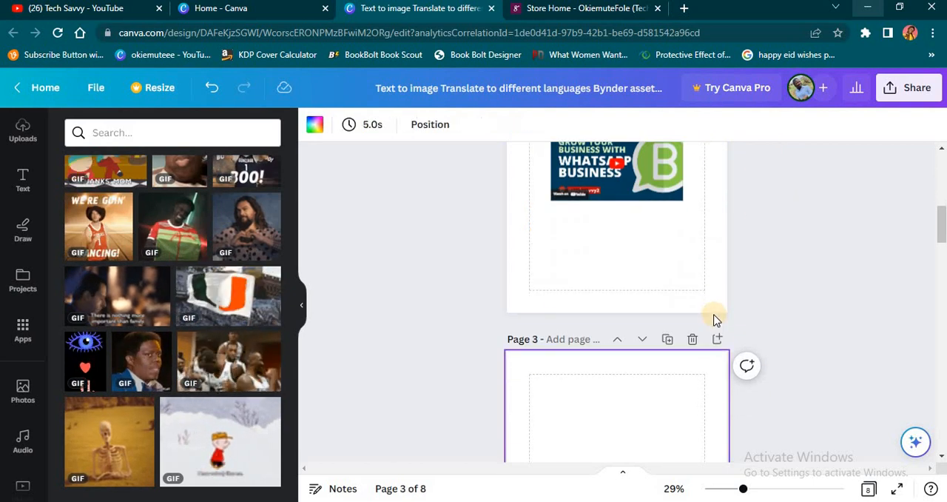
# Place the basketball team GIF on page 3, move it slightly below the page's center, and check how it plays.
pyautogui.click(246, 370)
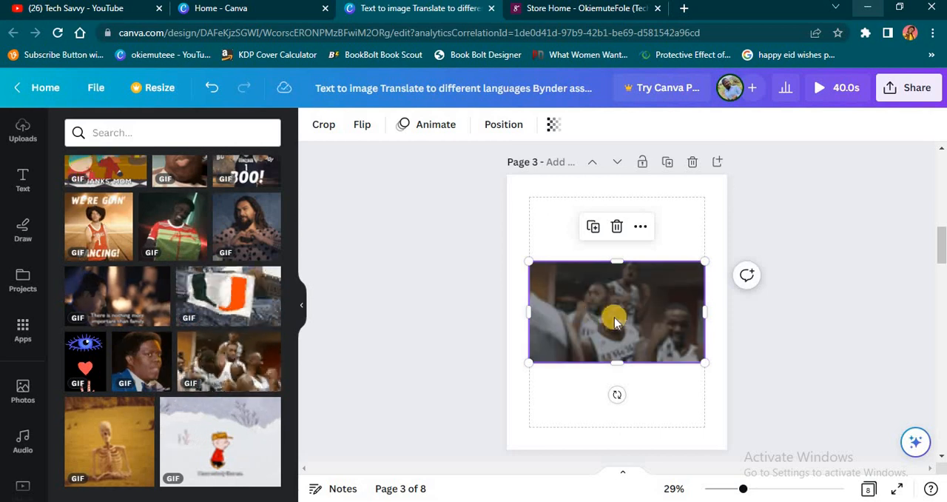
pyautogui.moveTo(625, 322)
pyautogui.mouseDown()
pyautogui.moveTo(628, 373)
pyautogui.moveTo(632, 338)
pyautogui.mouseUp()
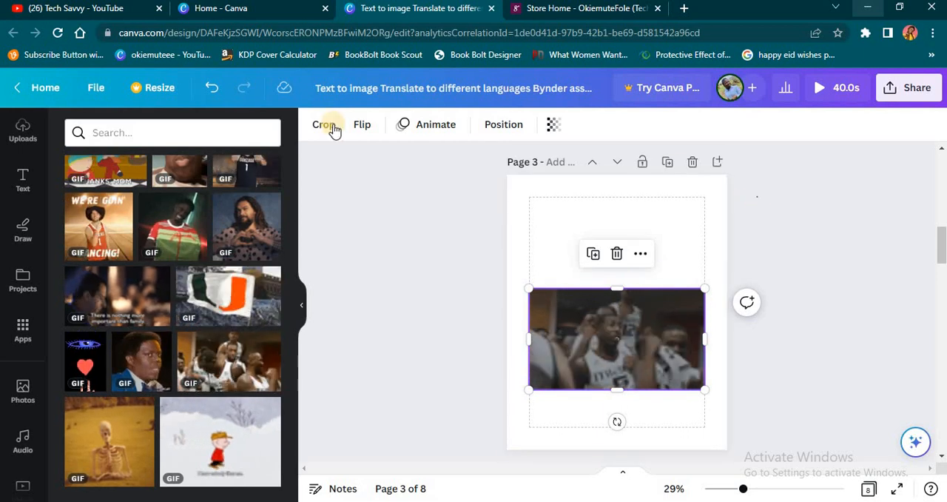
pyautogui.click(733, 241)
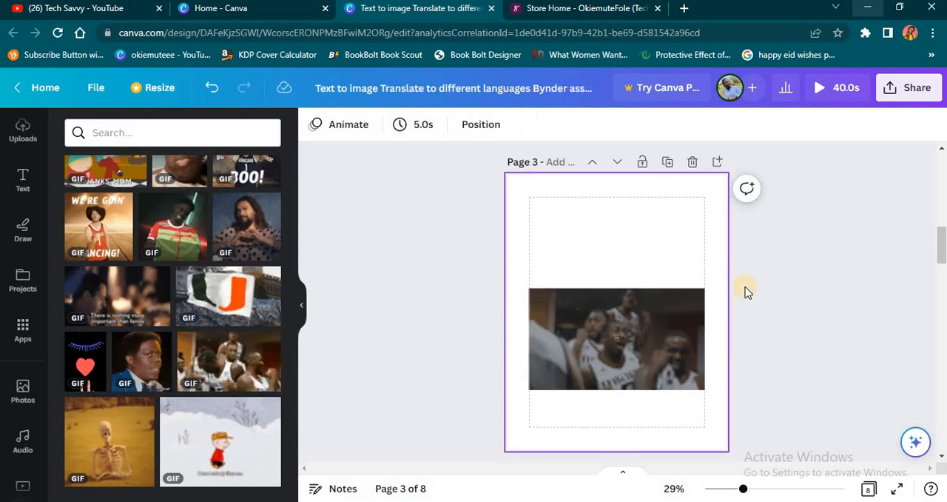
pyautogui.click(625, 337)
pyautogui.press('Escape')
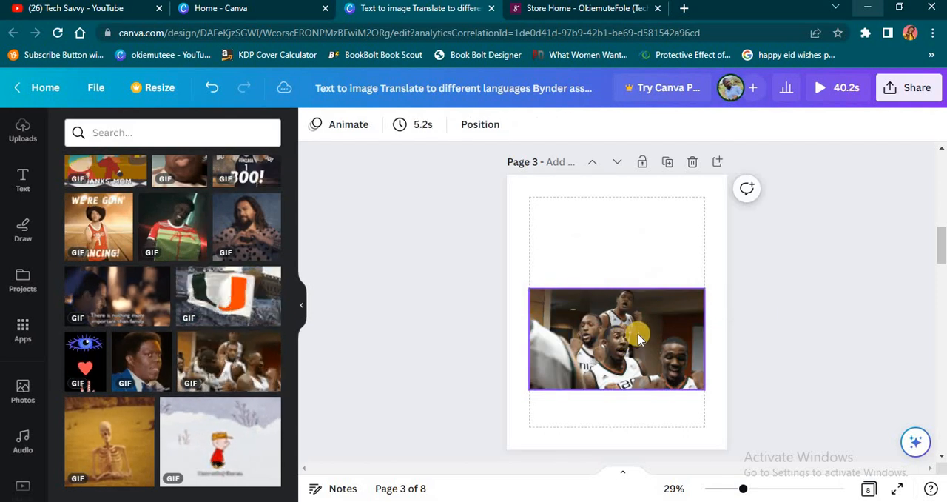